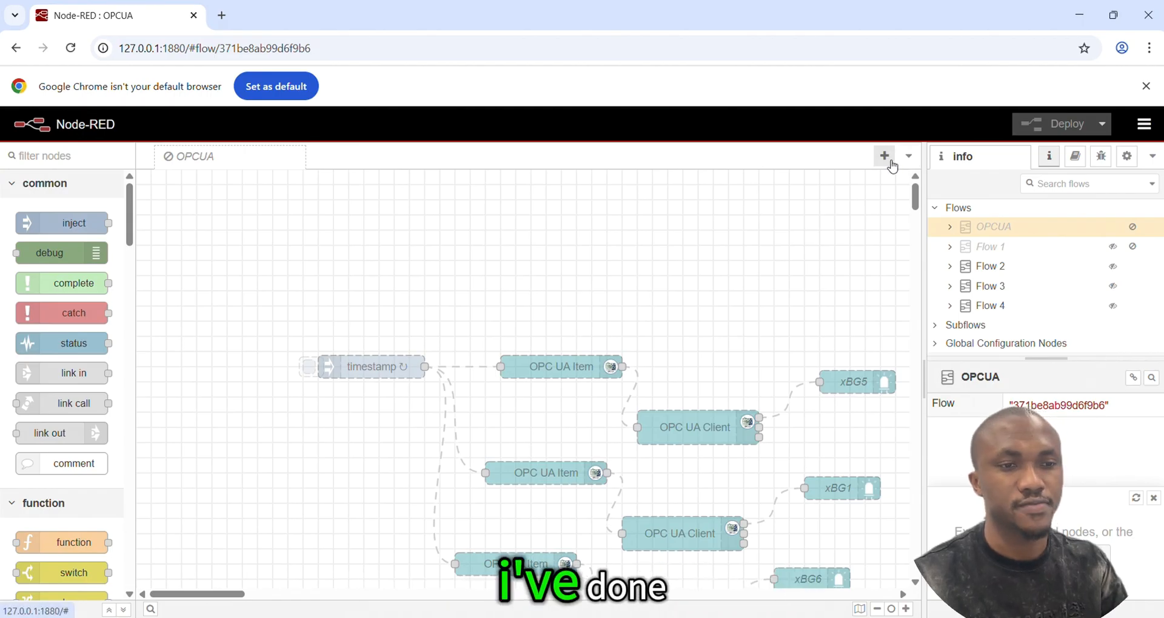
- Add a new empty flow in Node-RED and switch to UaExpert, launching it from the desktop
left_click(885, 157)
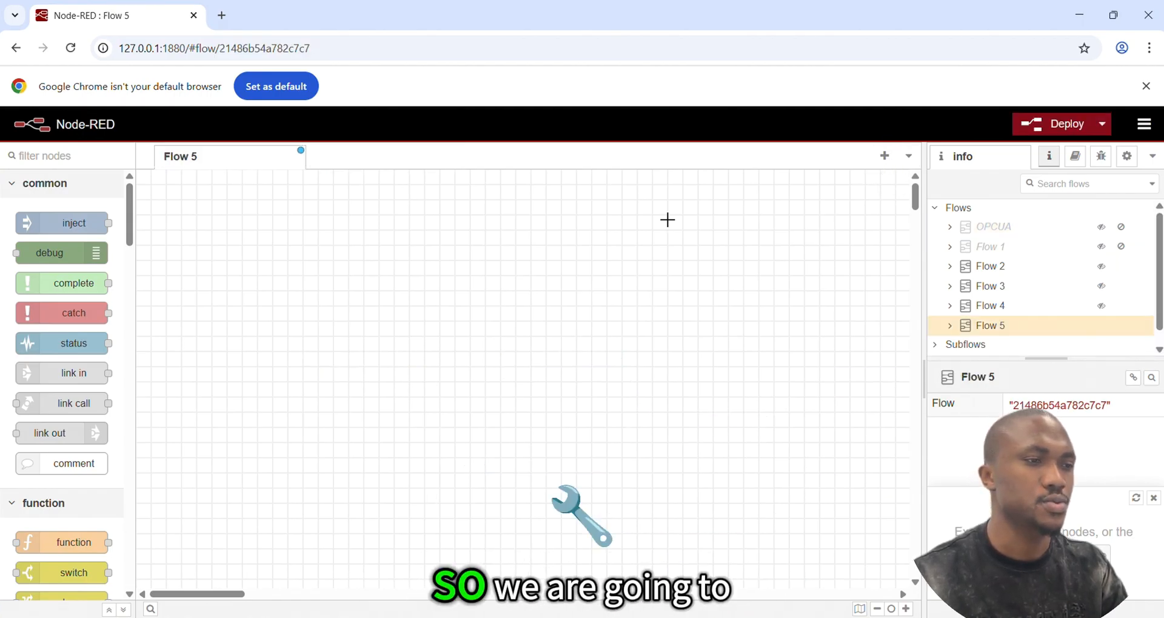
left_click(1079, 14)
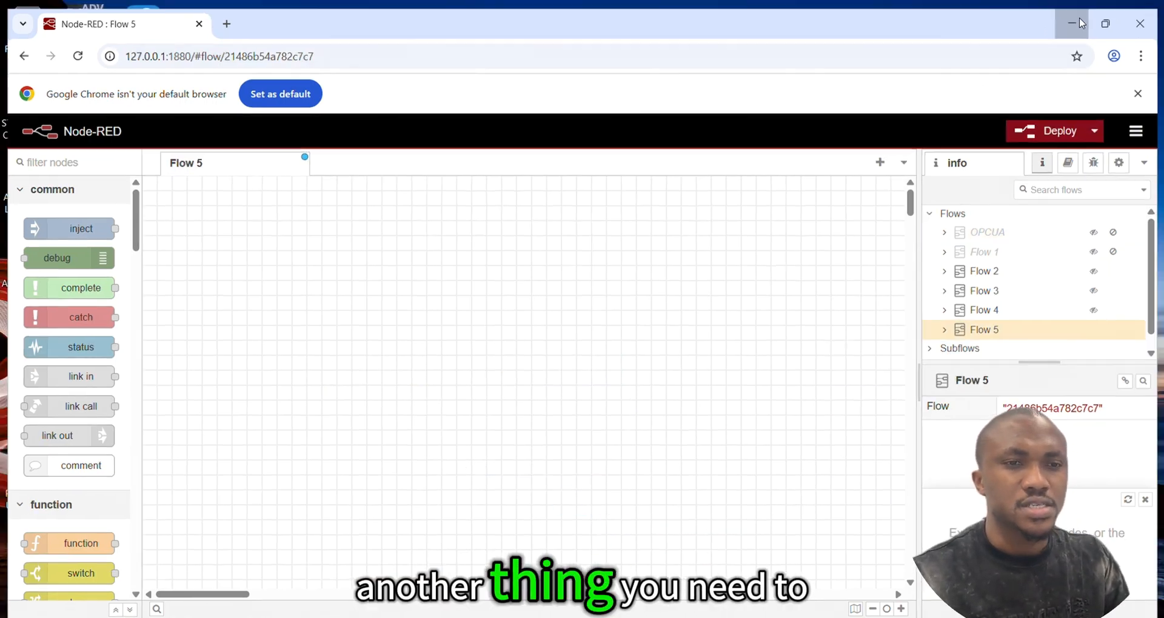
left_click(867, 74)
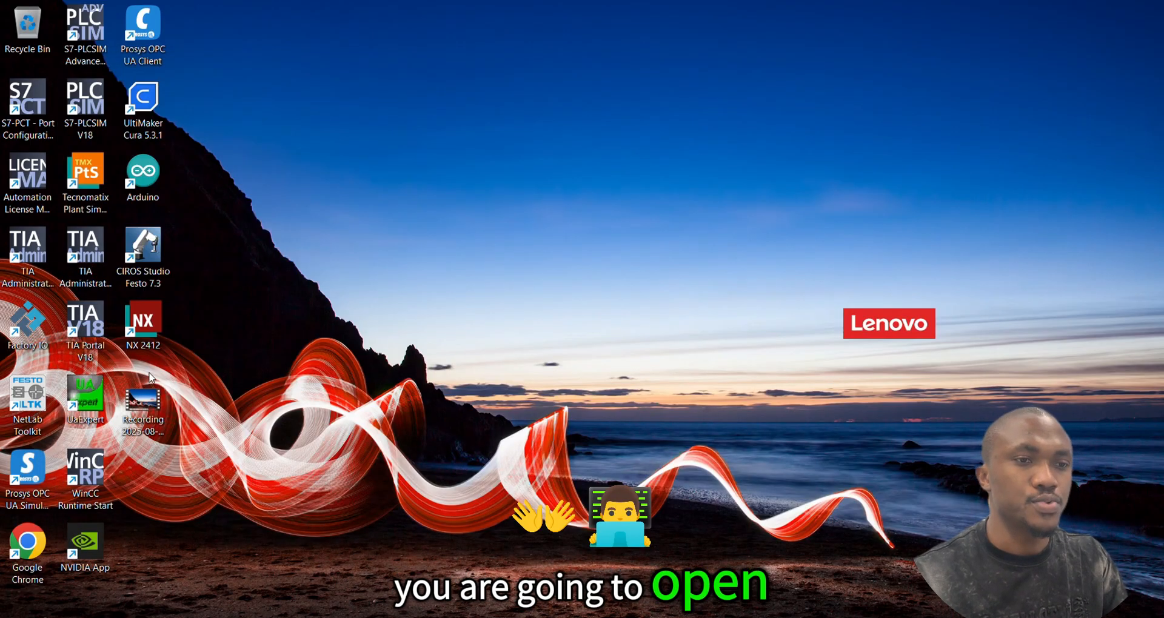
double_click(85, 397)
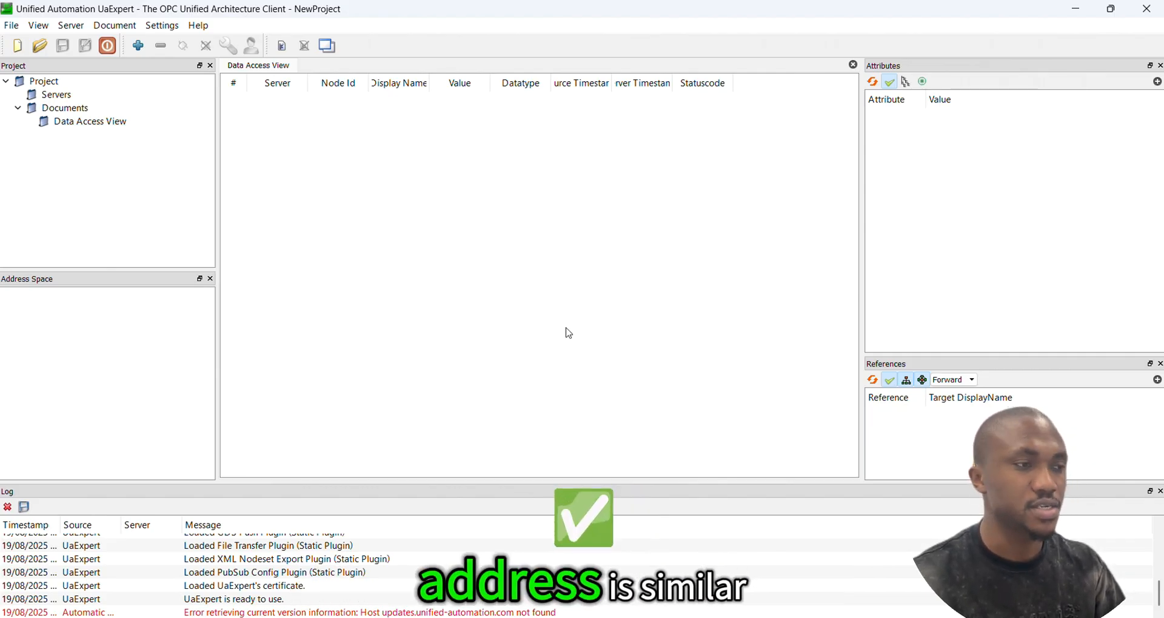
- In a new server configuration, remove the existing custom discovery entry and add one with the URL opc.tcp://172.21.28.60:4840
left_click(138, 46)
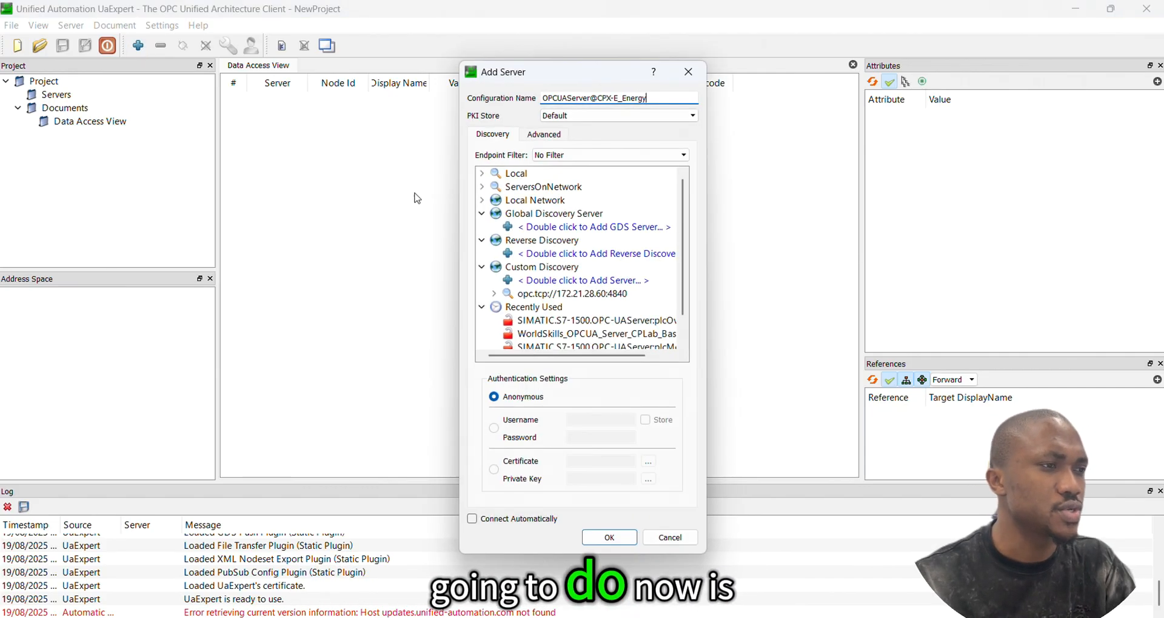
right_click(585, 298)
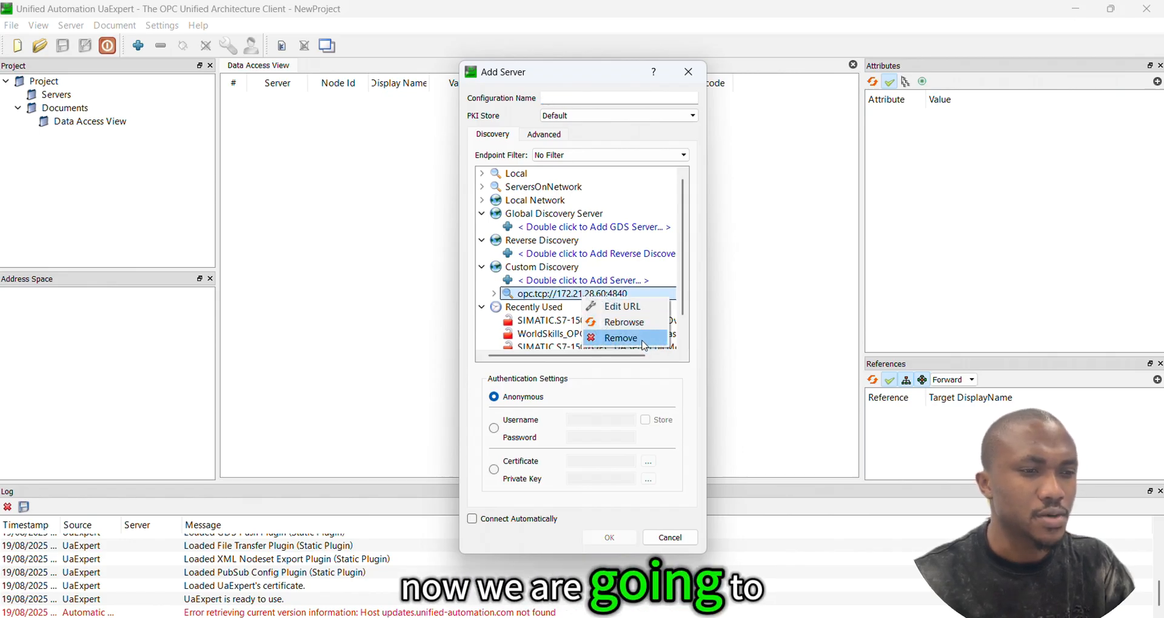
left_click(613, 337)
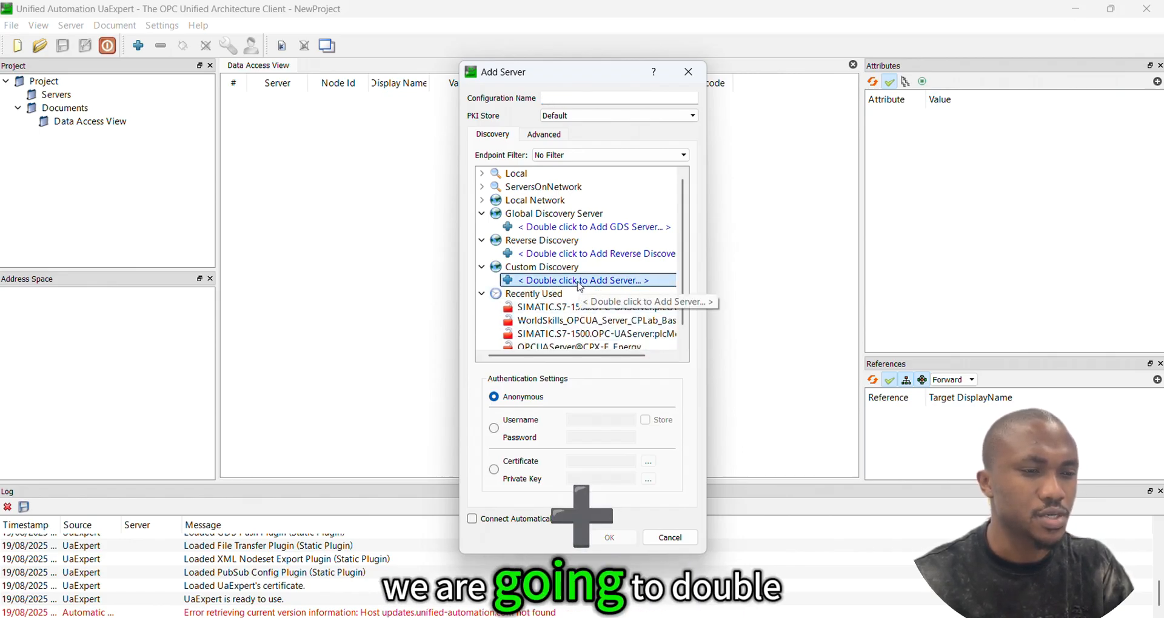
double_click(579, 282)
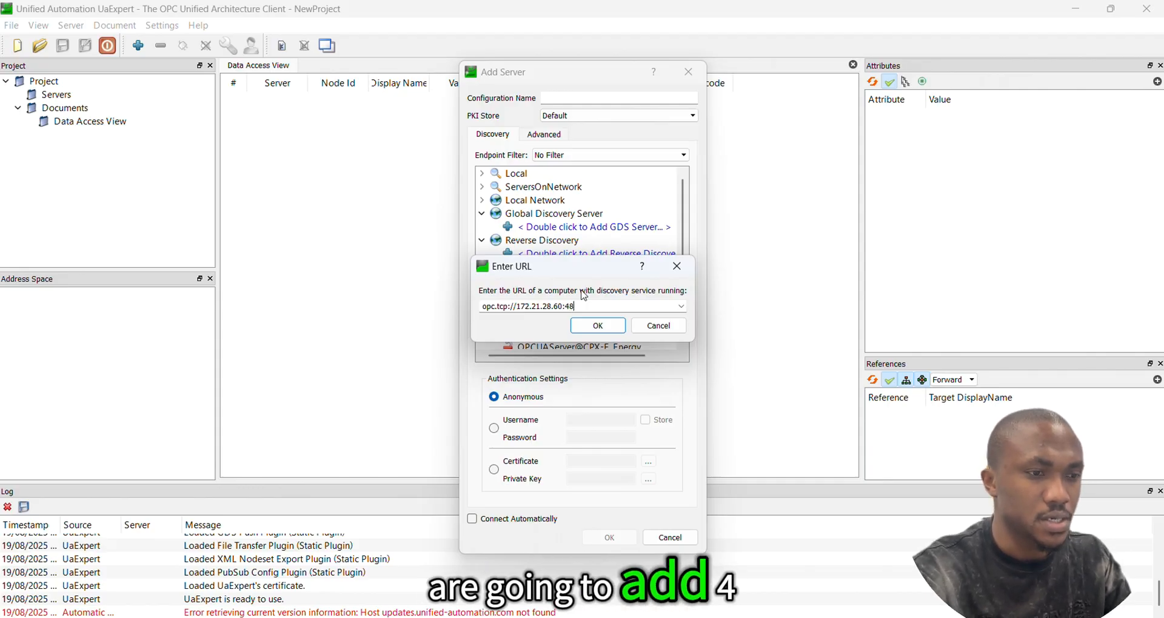
type("40")
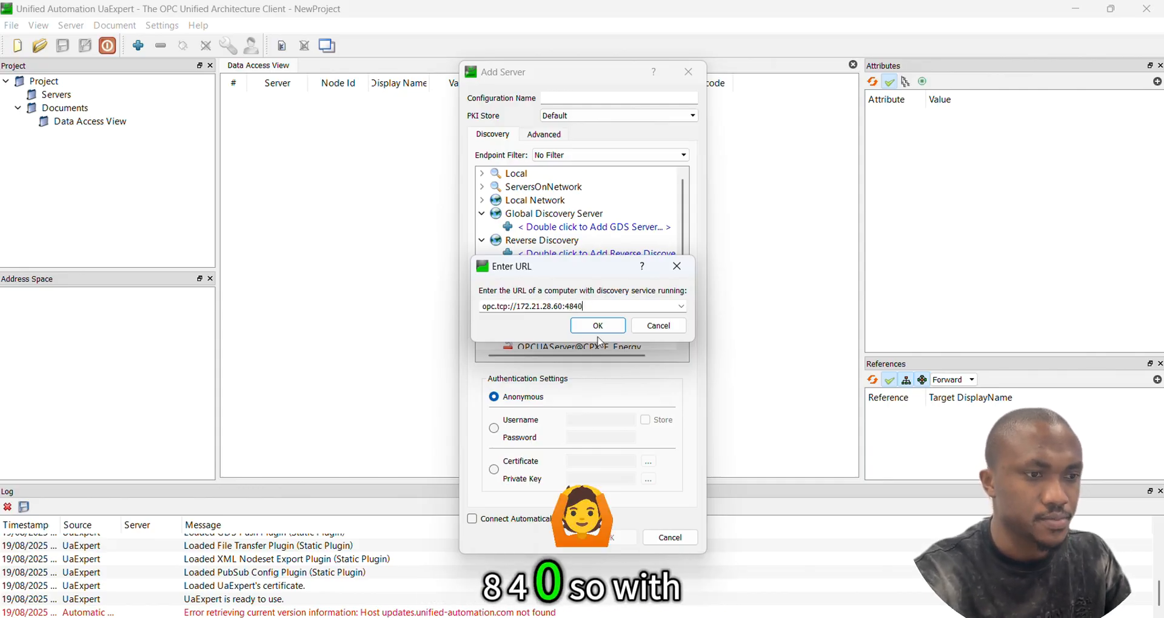
left_click(598, 327)
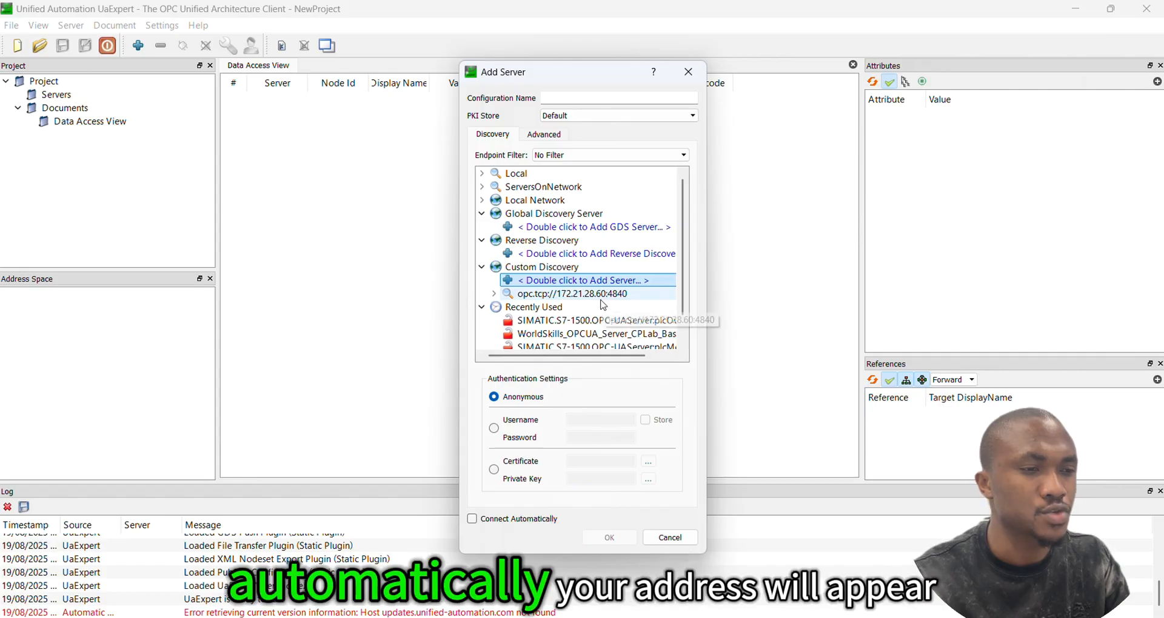
- Add the OPCUAServer@CPX-E_Energy endpoint found under the custom discovery URL, overwriting its stored configuration, and connect to that server
left_click(494, 294)
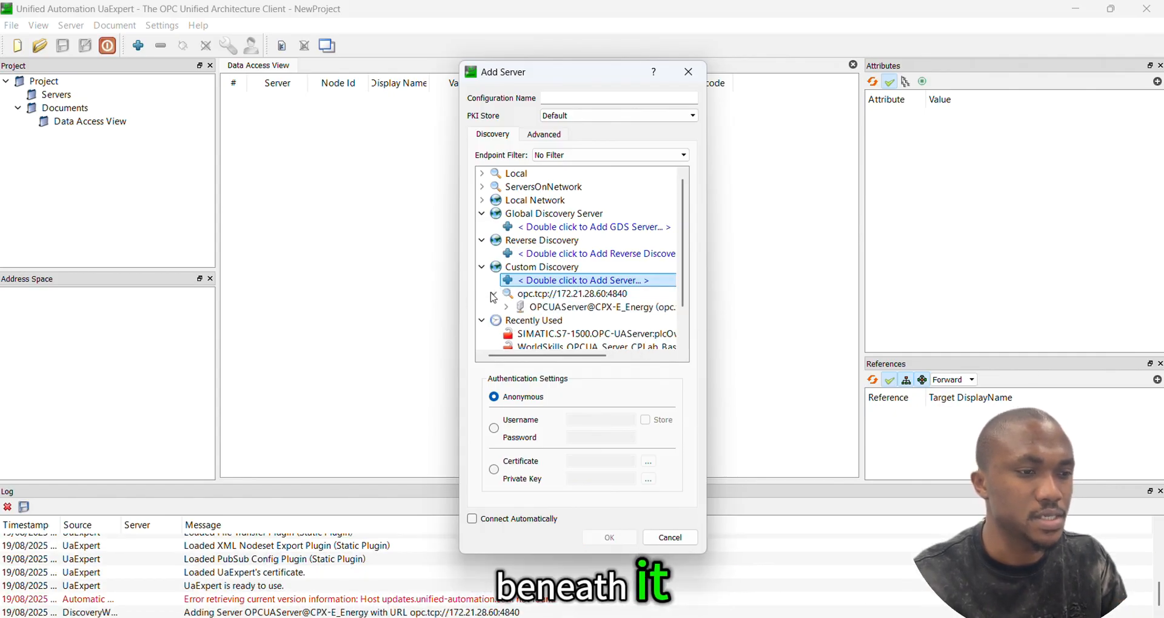
mouse_move(543, 358)
left_mouse_down()
mouse_move(604, 364)
mouse_move(554, 360)
left_mouse_up()
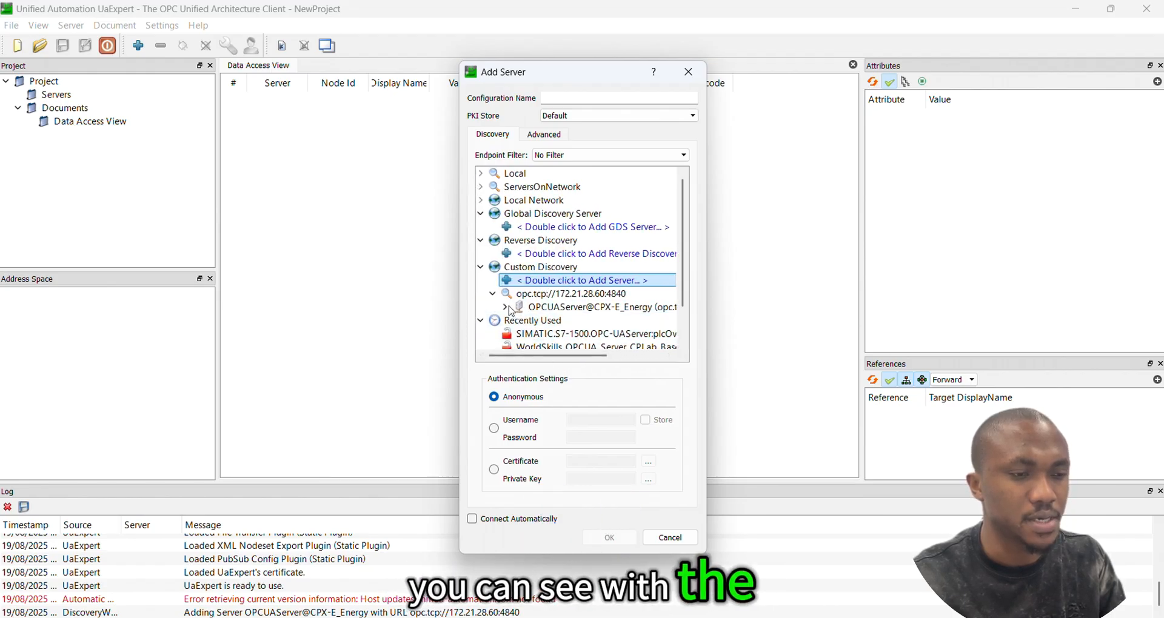
left_click(506, 307)
double_click(546, 321)
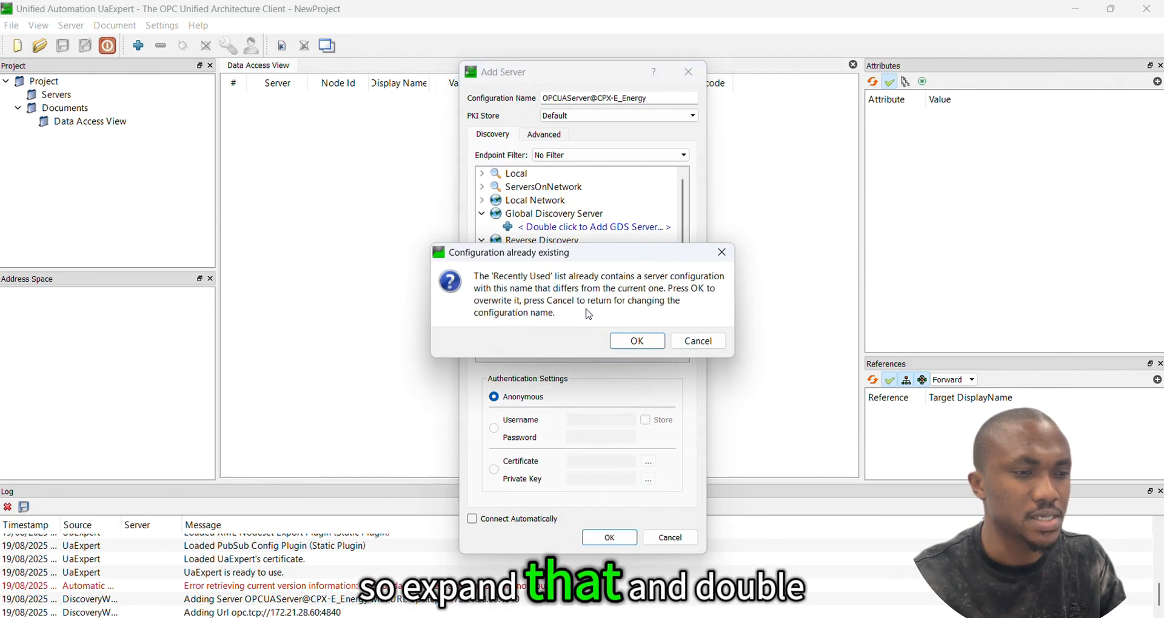
left_click(635, 345)
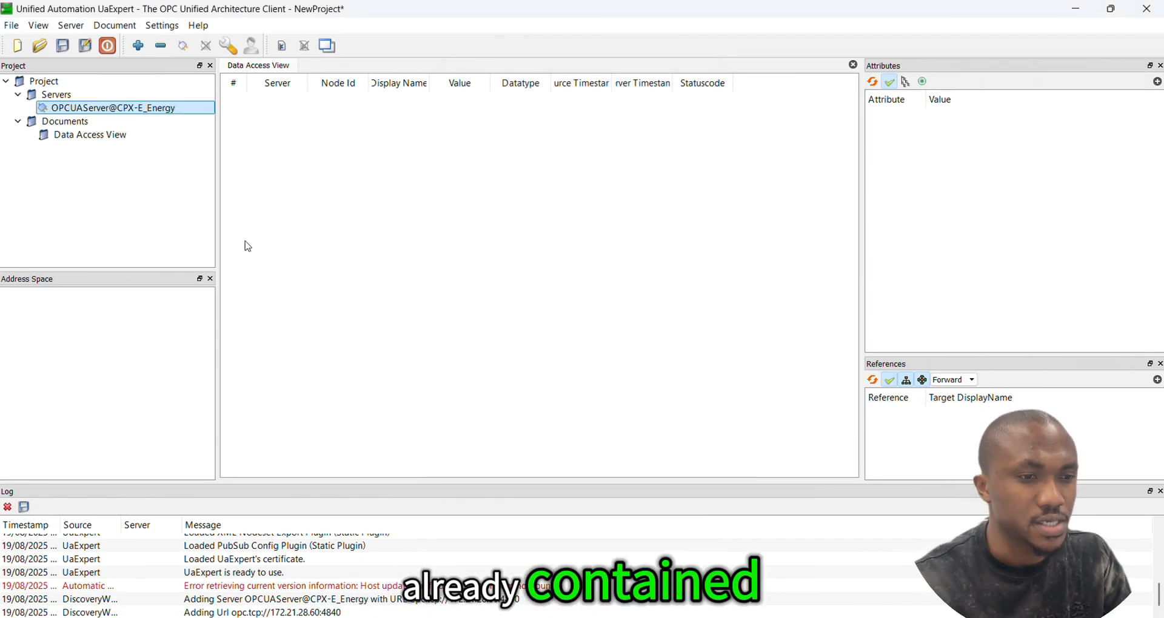
right_click(129, 112)
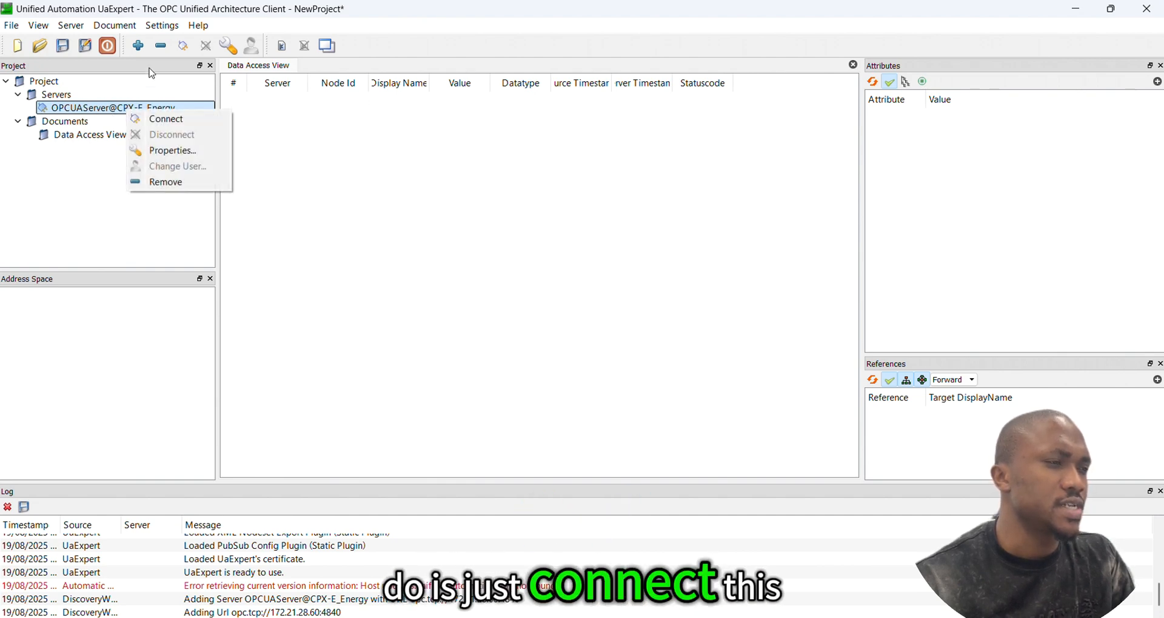
left_click(159, 119)
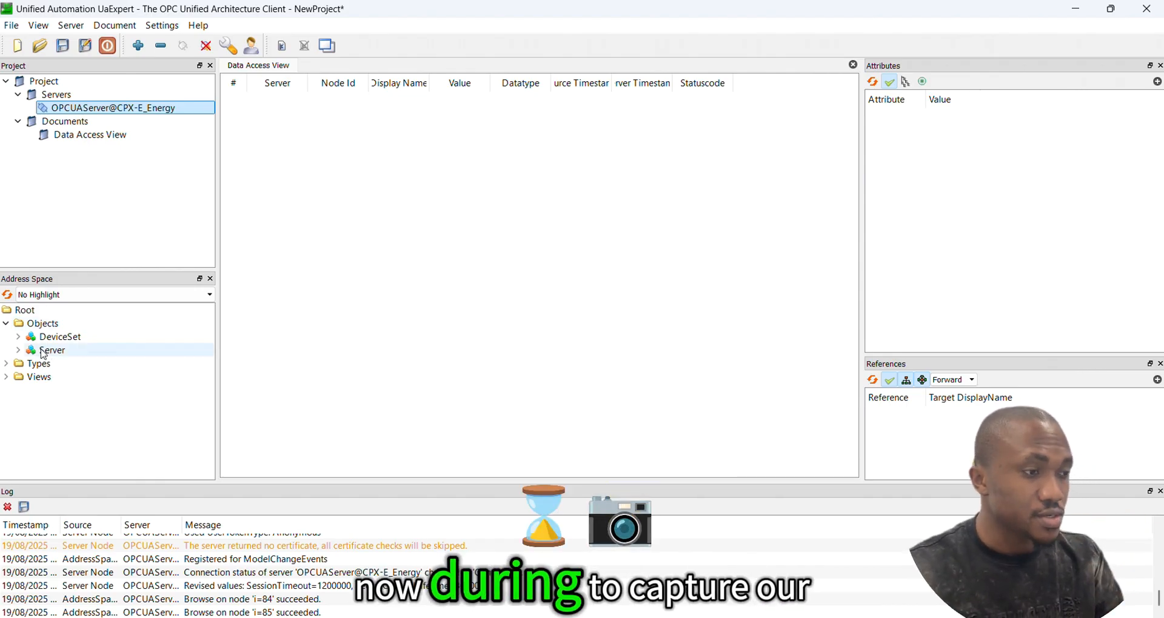
- Add valueAvg of the PowerMeter's ActiveEnergy, from CPX-E-CEC-C1's GlobalVars GVL, to the Data Access View and widen the area showing its attributes
left_click(18, 338)
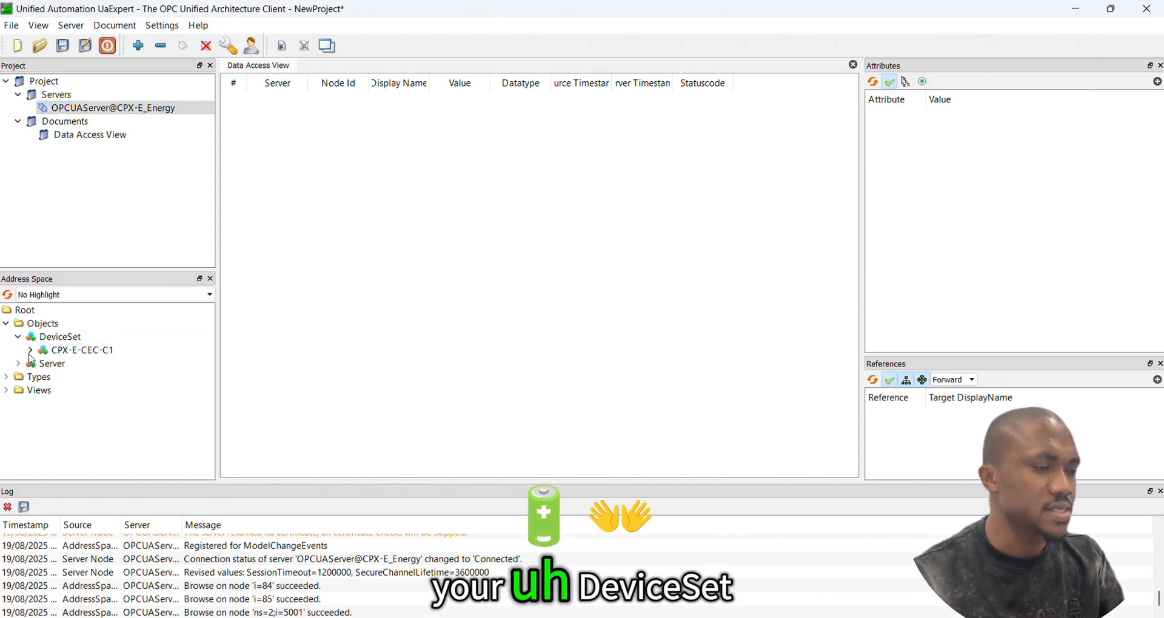
left_click(30, 350)
left_click(42, 364)
left_click(54, 377)
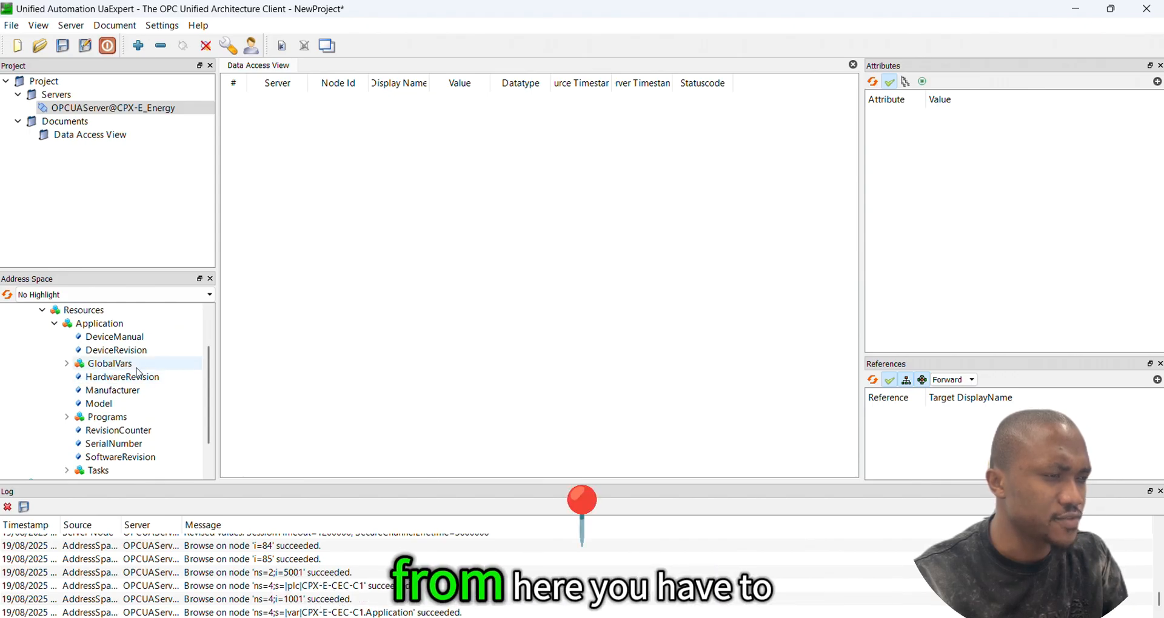
left_click(67, 364)
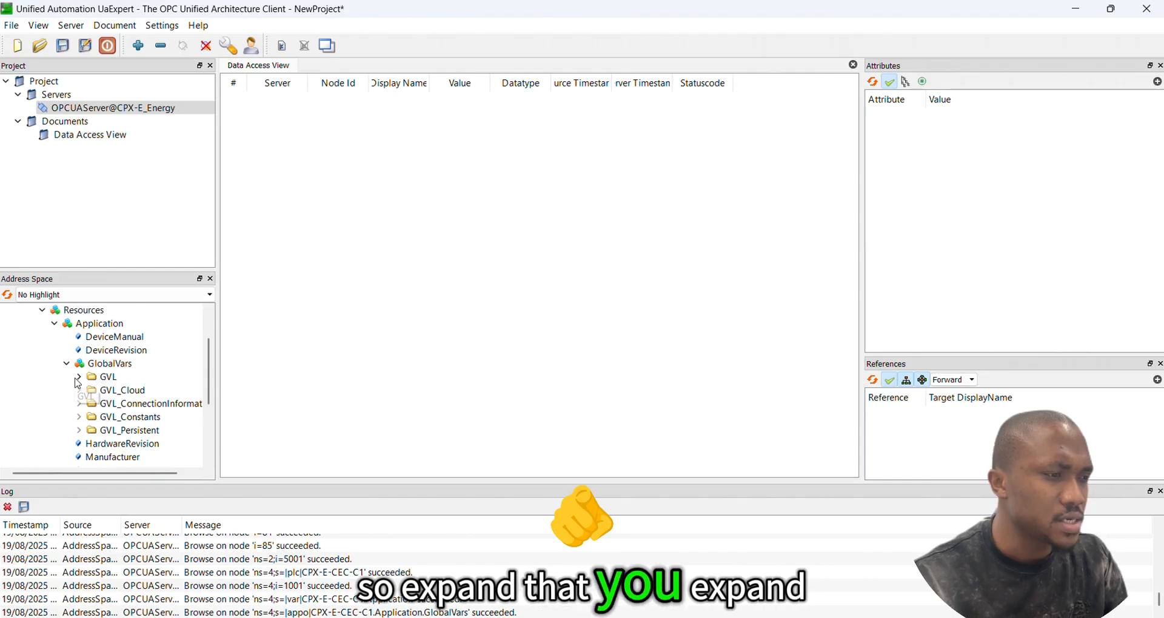
left_click(78, 379)
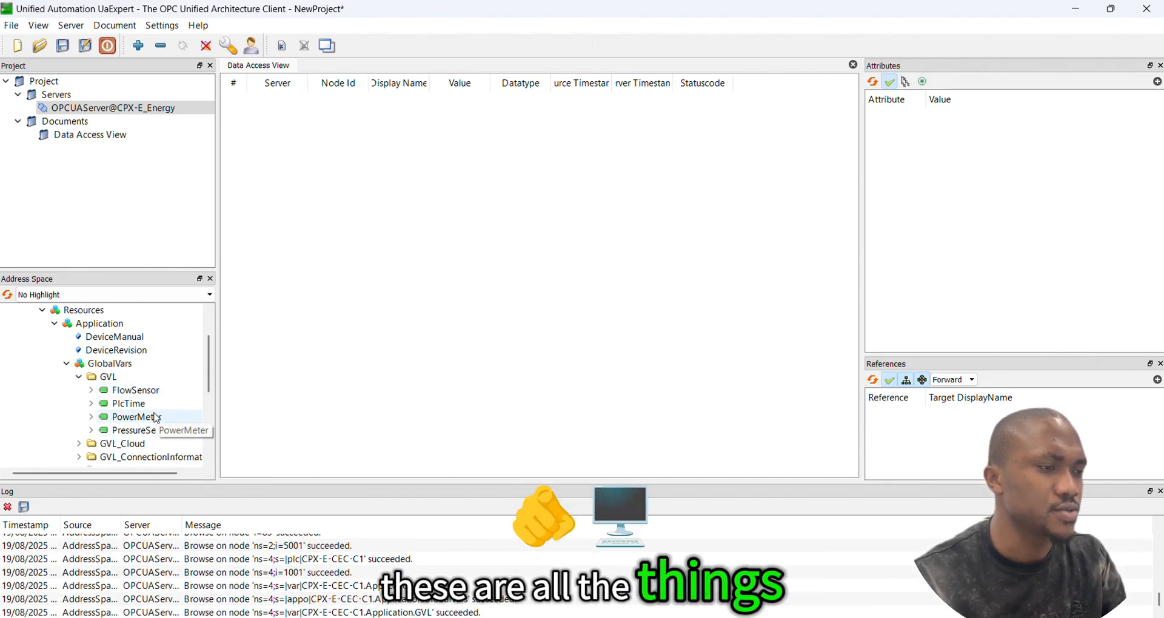
left_click(92, 418)
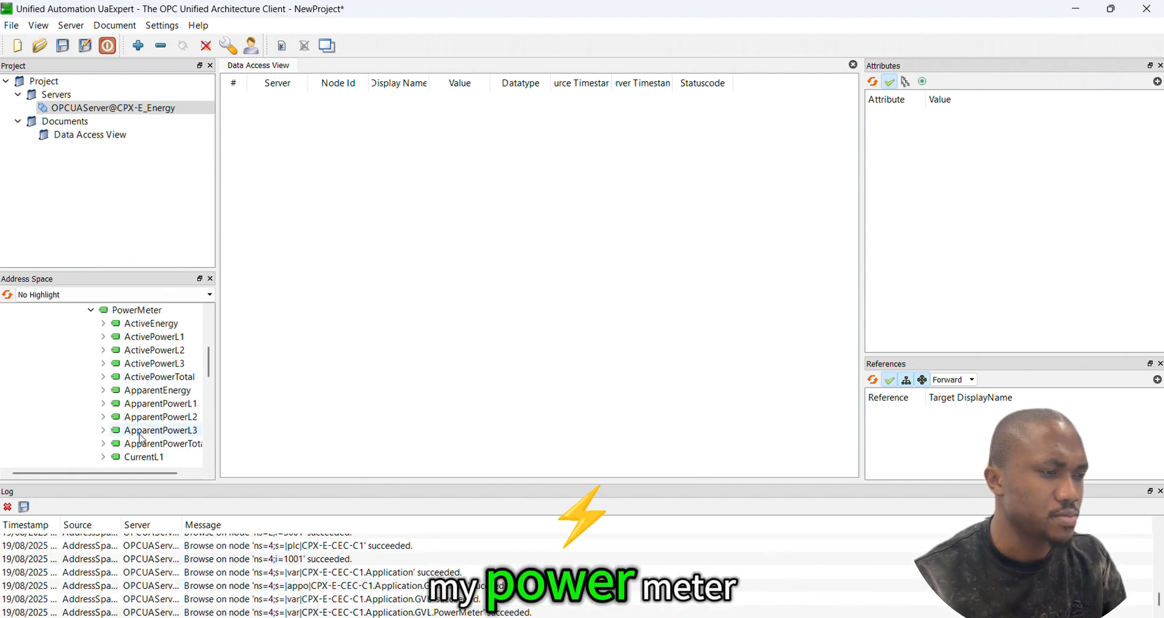
mouse_move(109, 475)
left_mouse_down()
mouse_move(139, 479)
mouse_move(126, 479)
left_mouse_up()
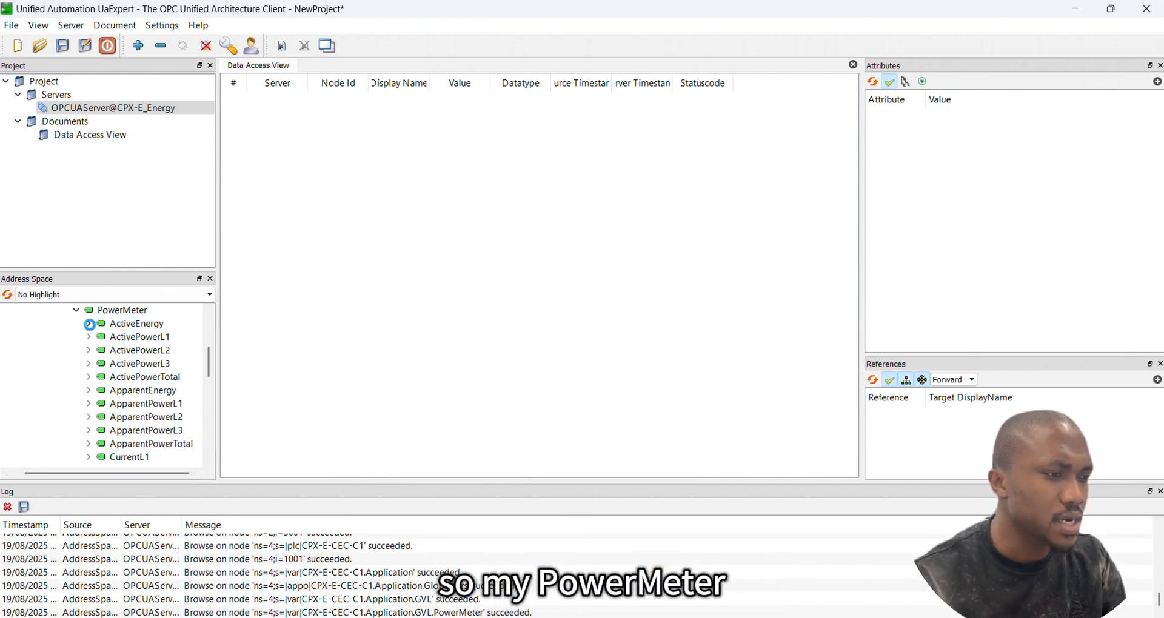
left_click(103, 324)
left_click_drag(155, 377, 406, 173)
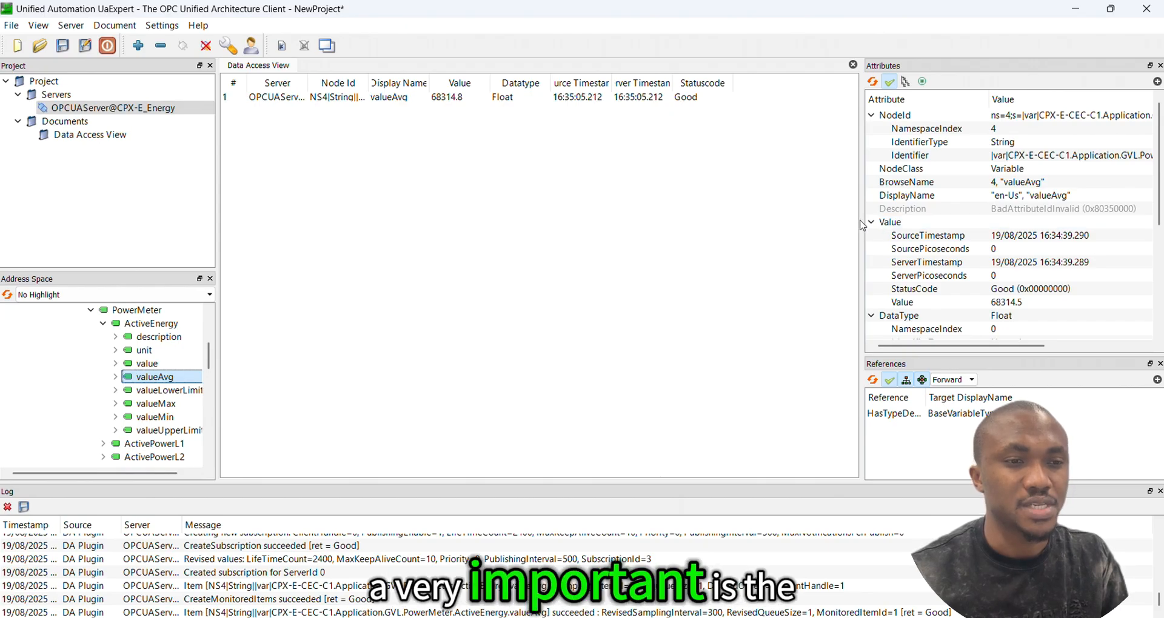
left_click_drag(863, 217, 800, 217)
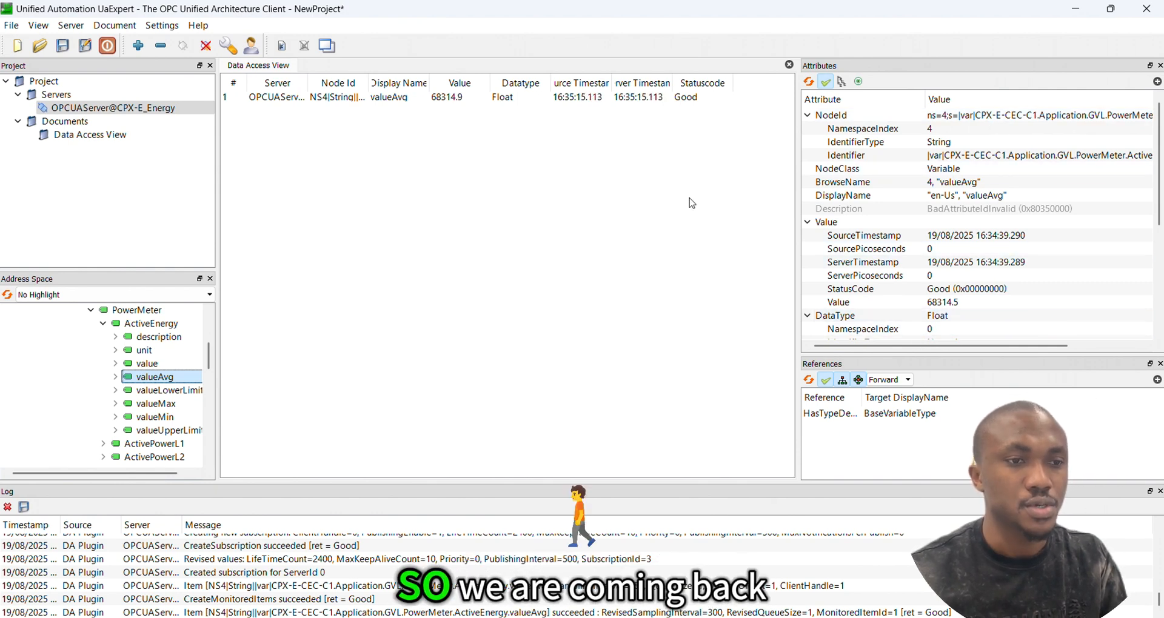
- Switch to Node-RED and place an inject, an OpcUa-Item, an OpcUa-Client and a dashboard gauge node in Flow 5, ordered along the data path
key("alt+Tab")
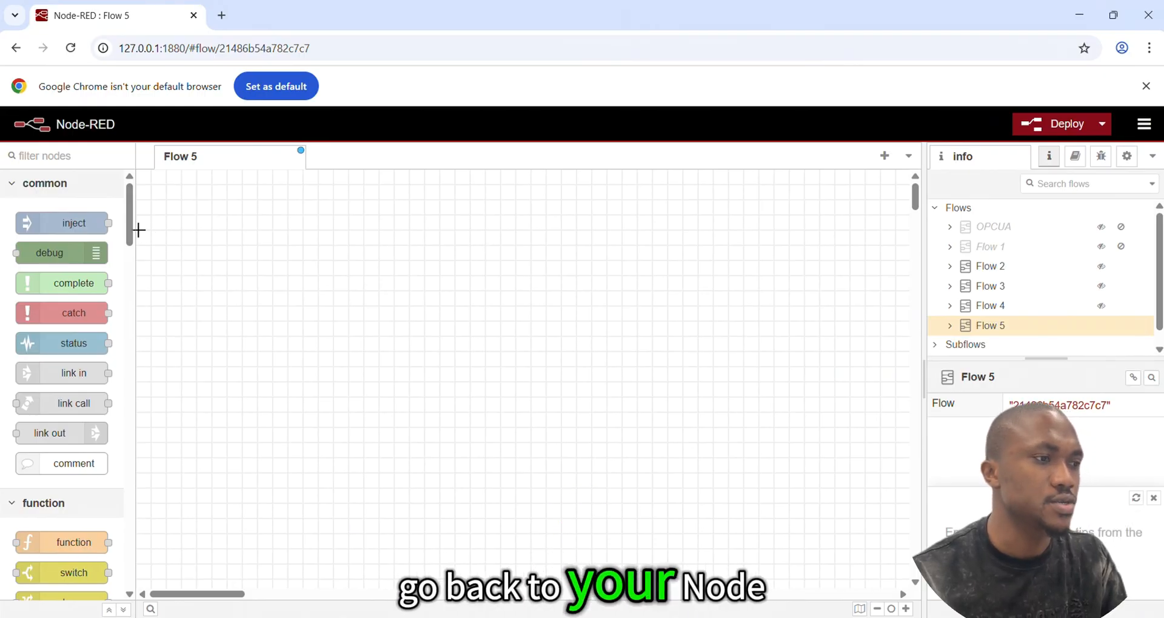
left_click_drag(74, 223, 254, 335)
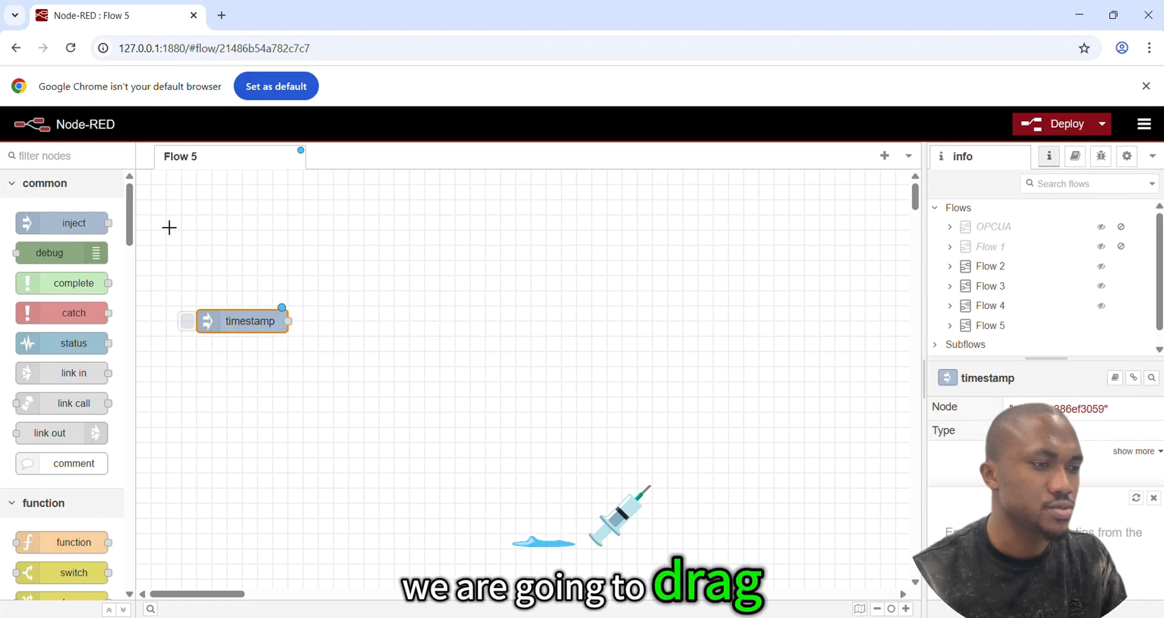
left_click_drag(129, 233, 148, 467)
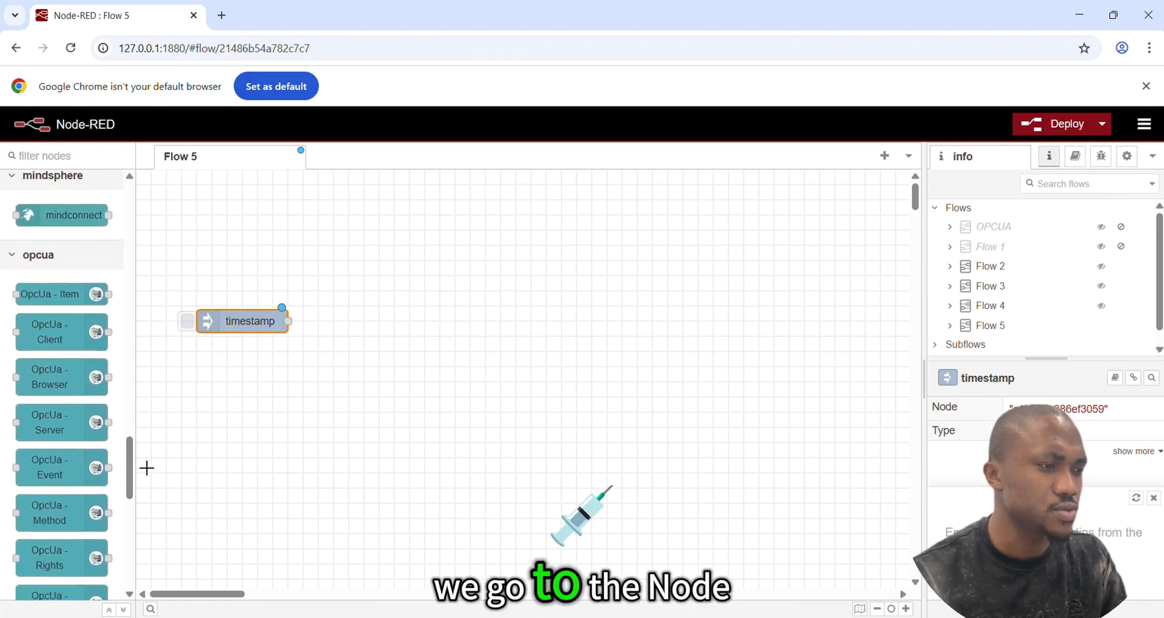
left_click_drag(49, 294, 394, 321)
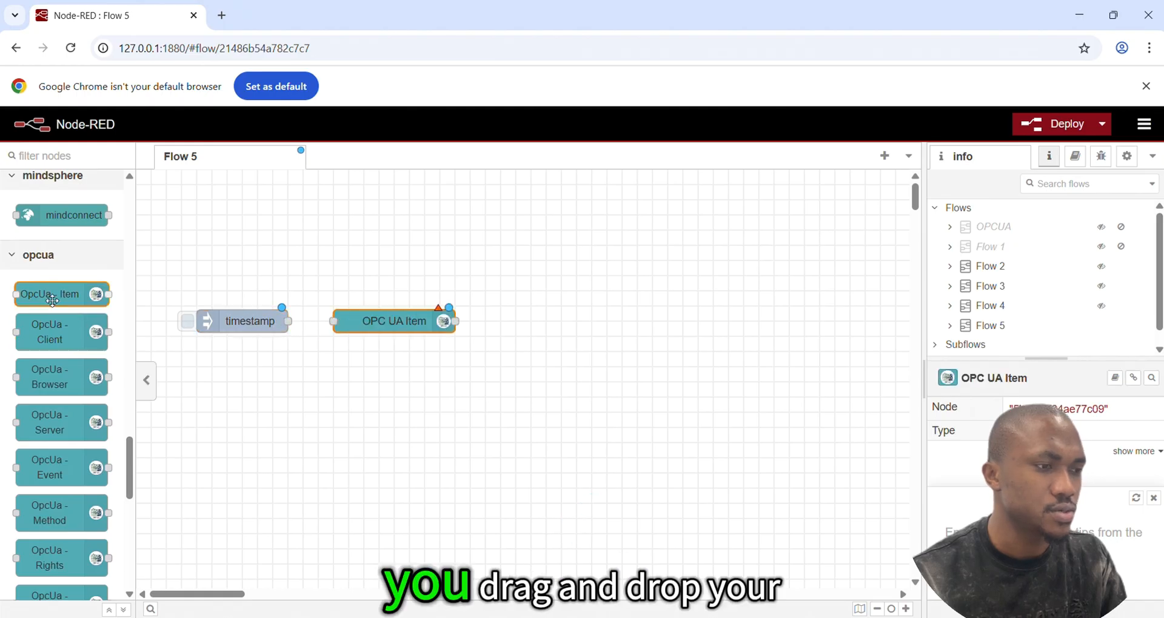
left_click_drag(50, 332, 514, 357)
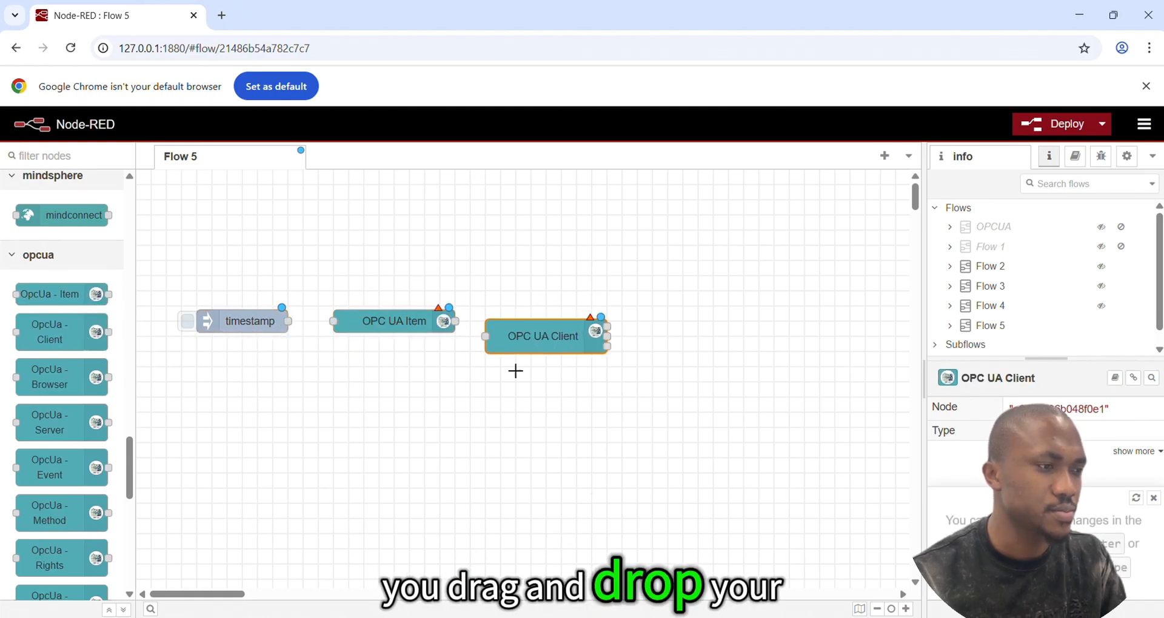
left_click_drag(133, 475, 129, 527)
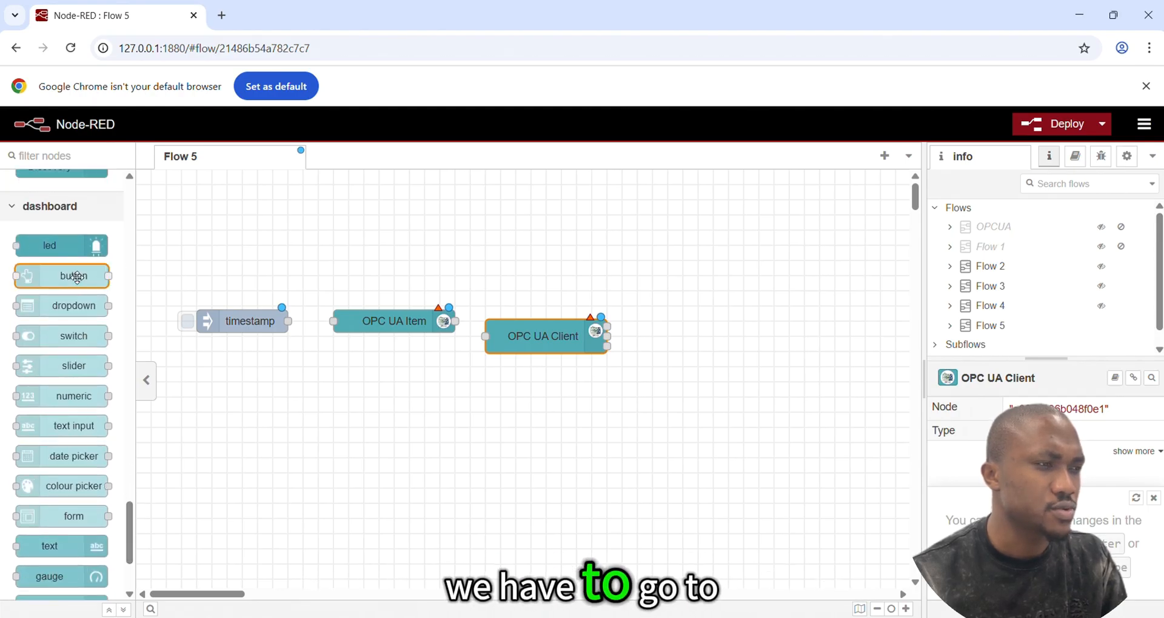
scroll(129, 548, "down", 3)
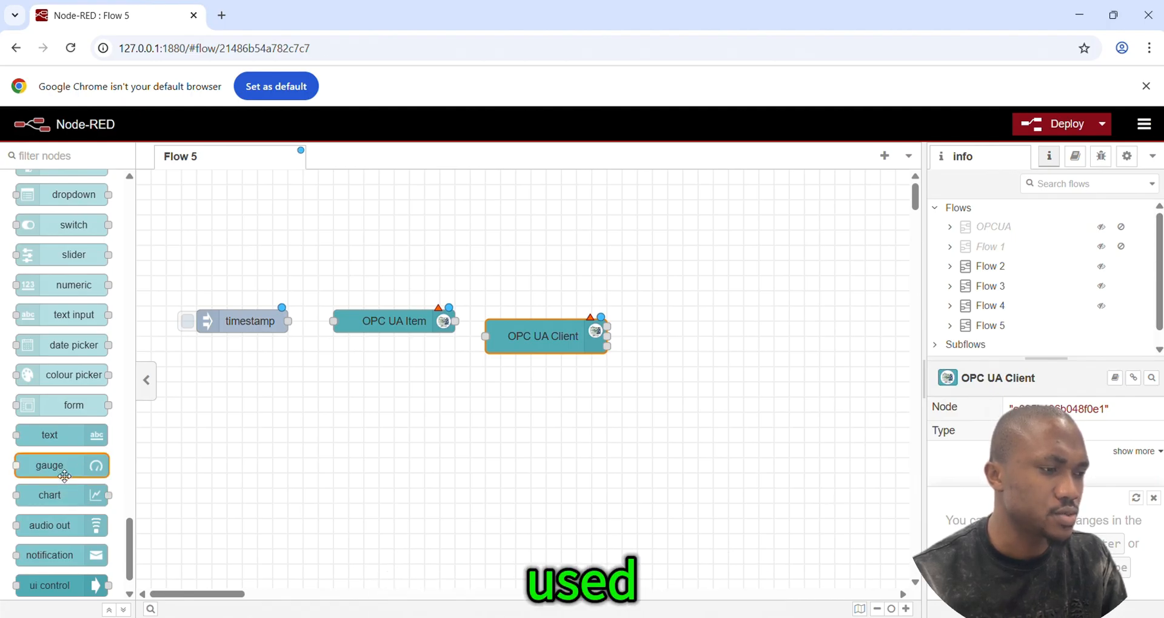
left_click_drag(65, 476, 738, 385)
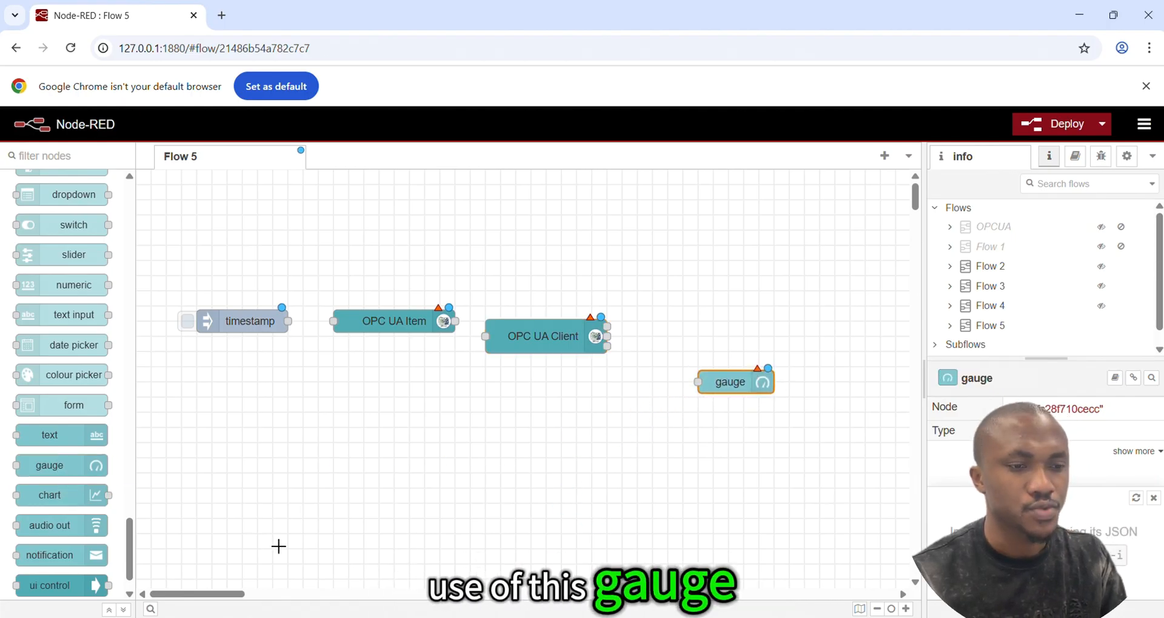
- Wire the timestamp node to OPC UA Item, OPC UA Item to OPC UA Client, and the client's first output to the gauge
left_click_drag(327, 318, 333, 321)
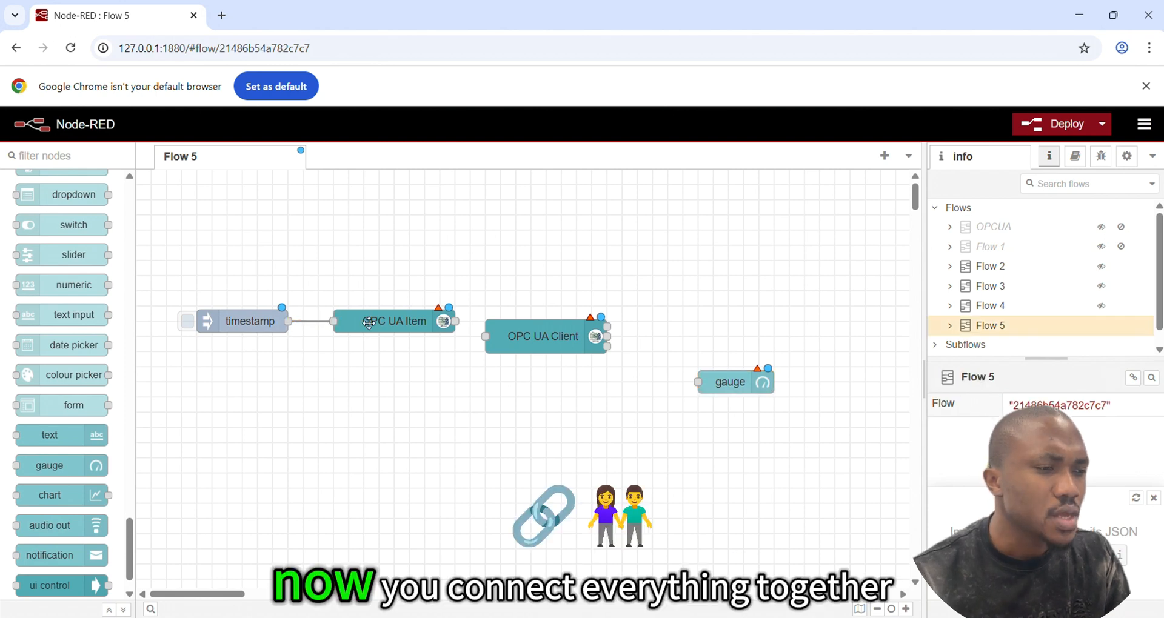
left_click_drag(456, 321, 477, 340)
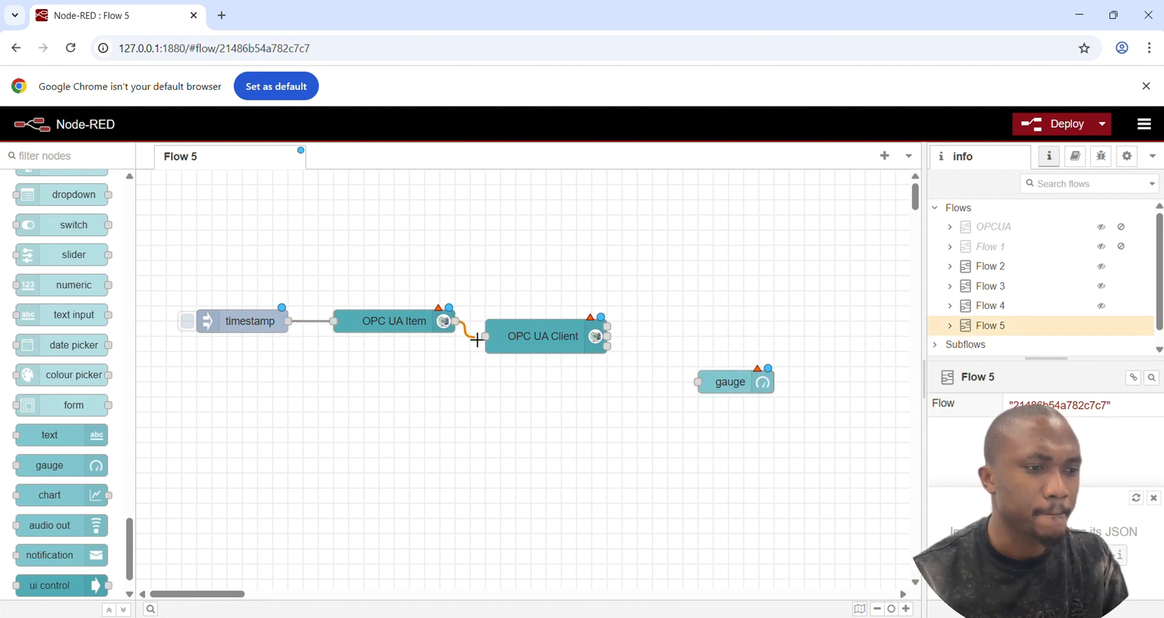
left_click_drag(646, 339, 698, 382)
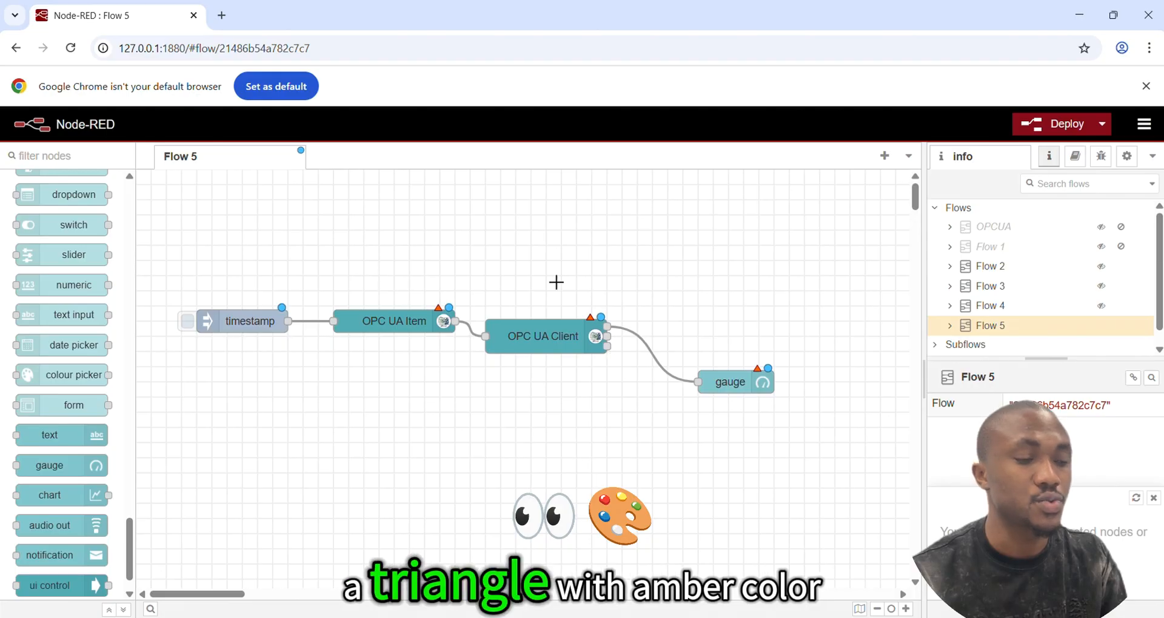
- Configure the timestamp inject node in Flow 5 to repeat at an interval of every 1 second
double_click(247, 328)
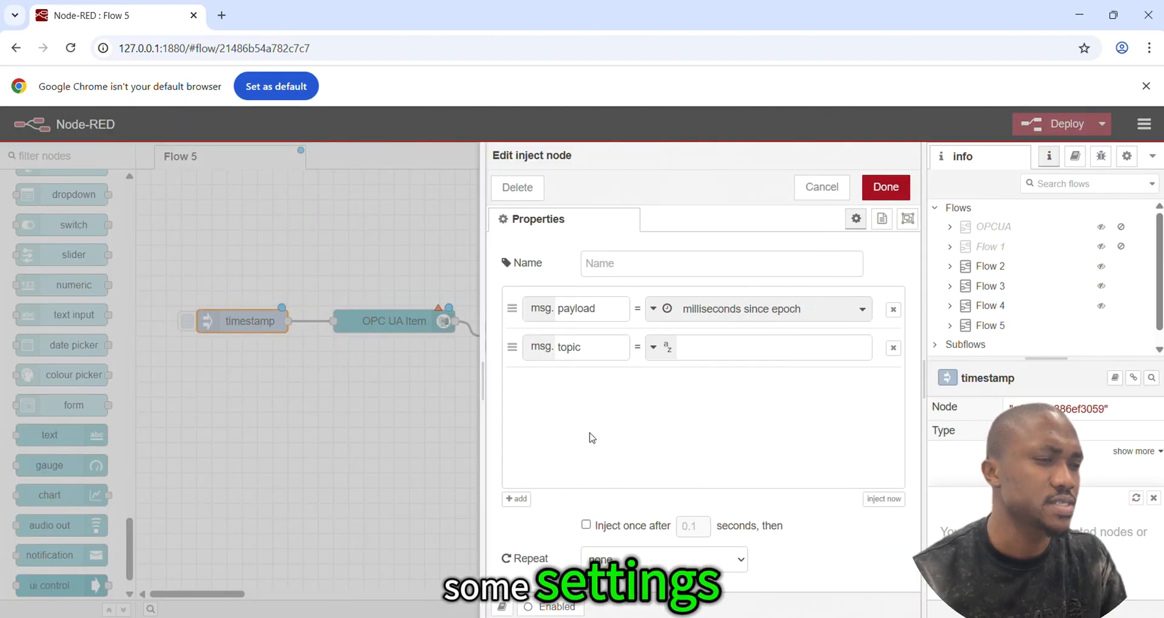
left_click(707, 563)
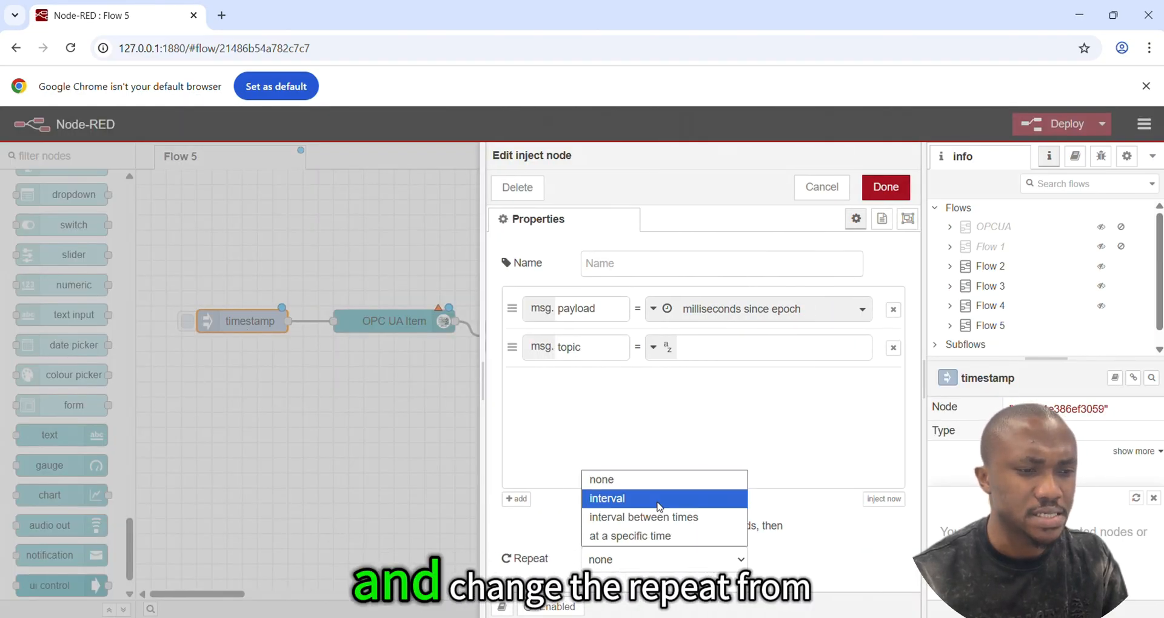
left_click(637, 499)
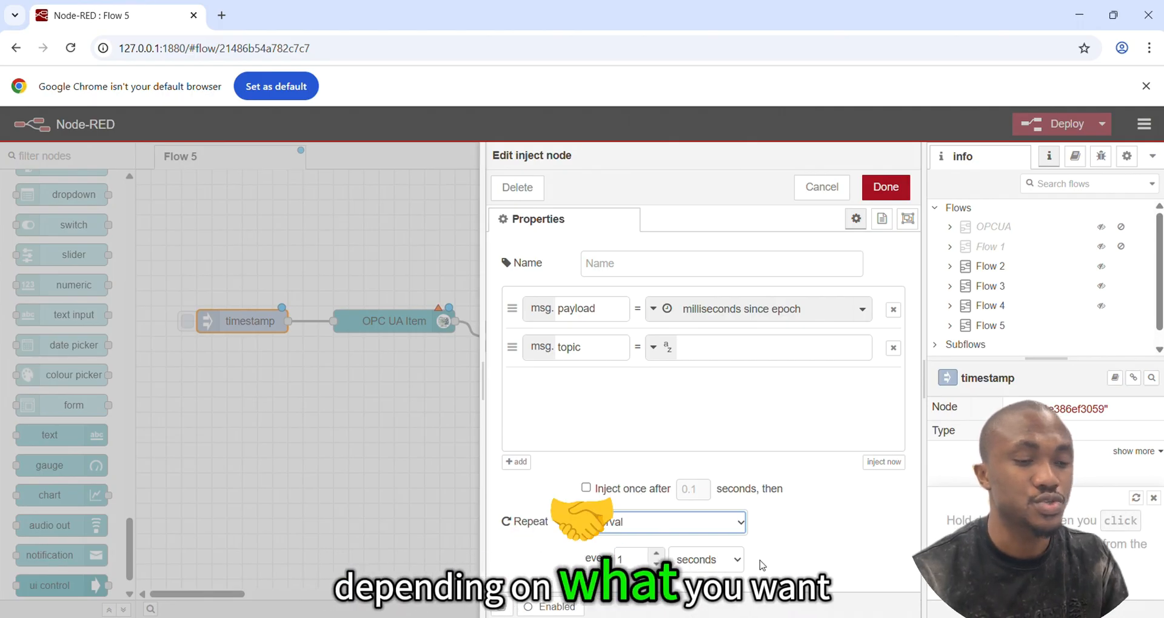
left_click(869, 191)
- Open the OPC UA Item node for editing, then switch to UaExpert and copy the NodeId value of ActiveEnergy's valueAvg
double_click(378, 322)
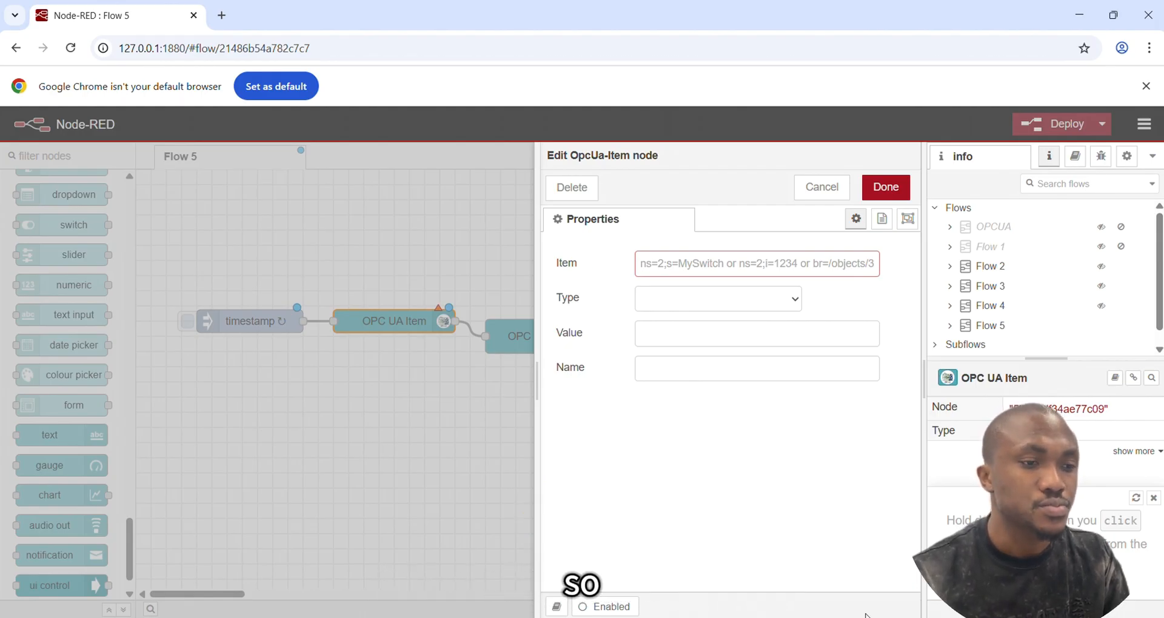
mouse_move(866, 615)
left_click(837, 561)
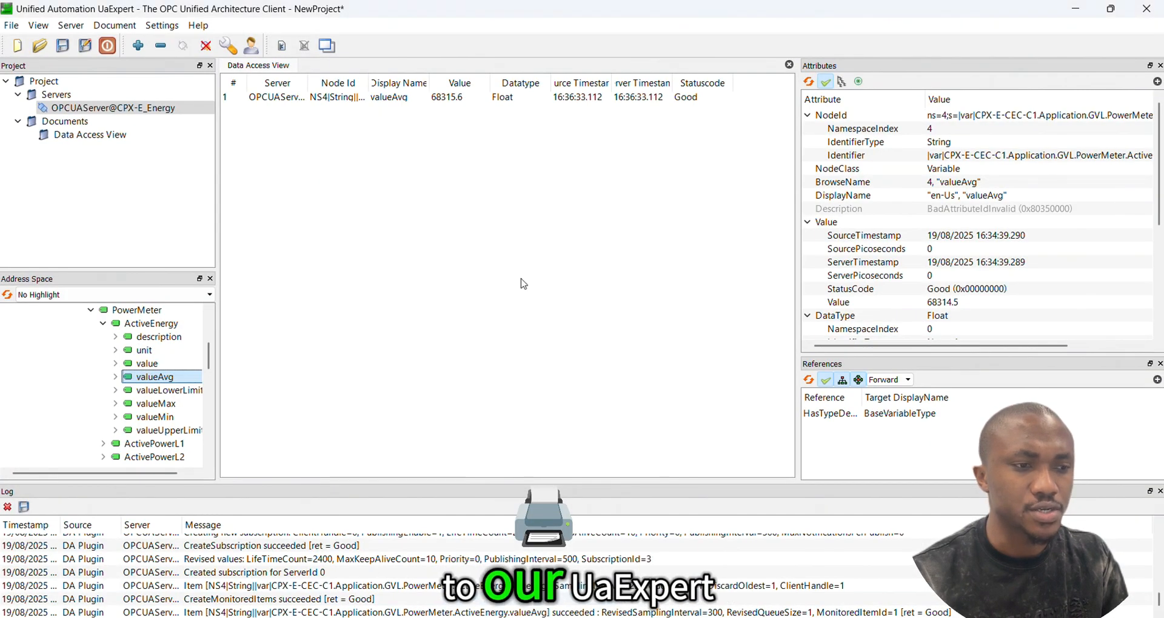
left_click(964, 116)
right_click(971, 114)
left_click(1006, 155)
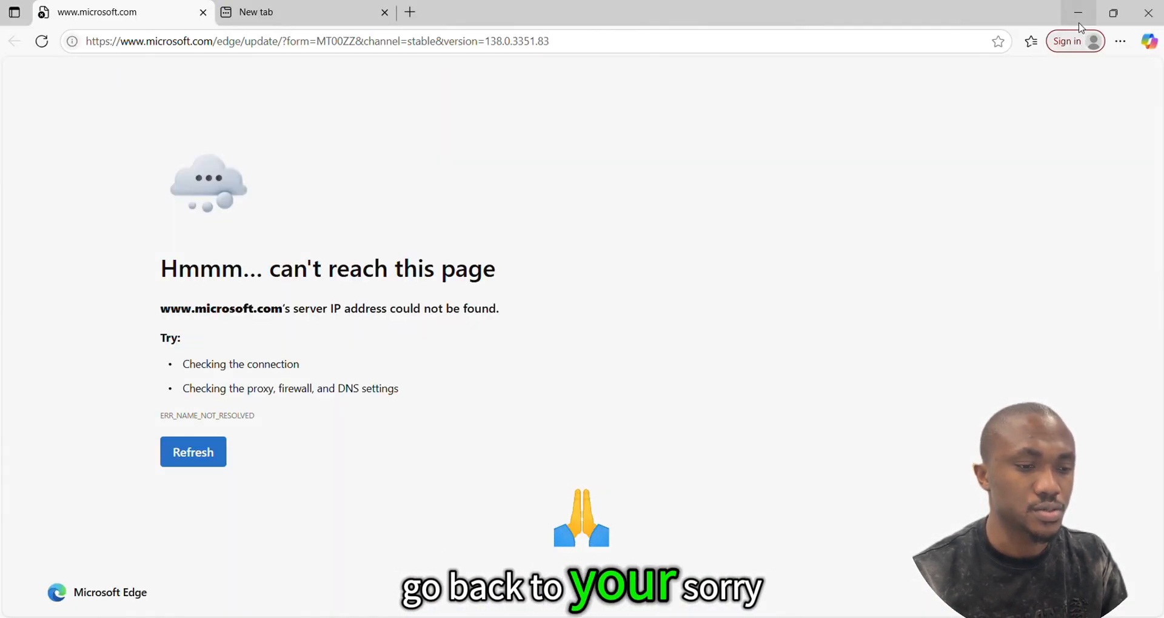
left_click(1073, 9)
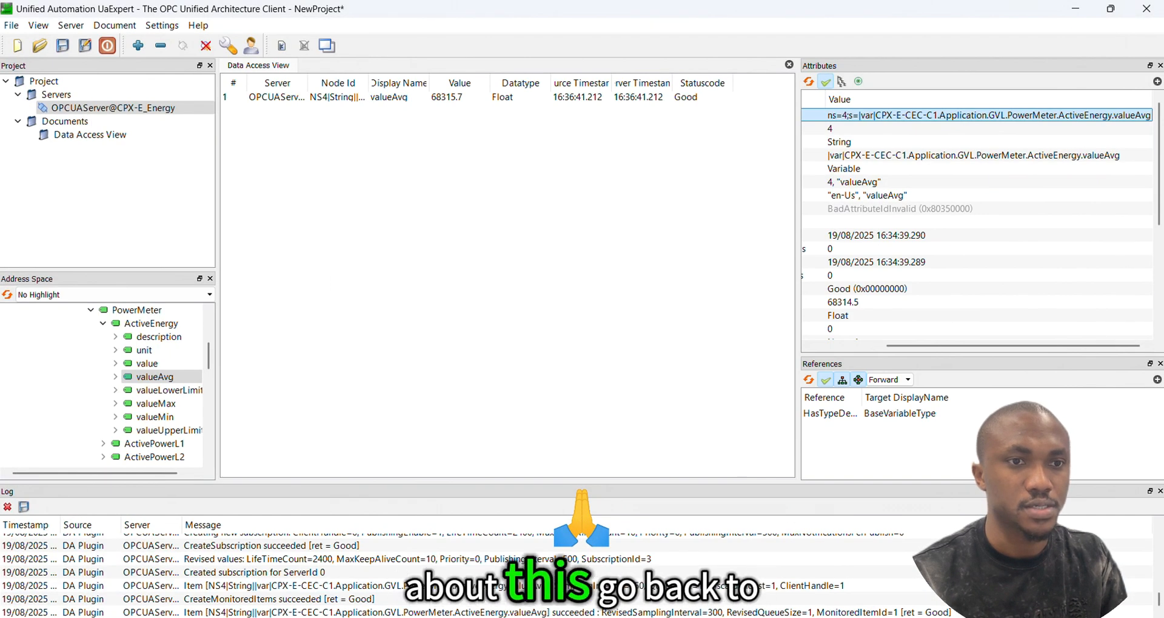
- Back in Node-RED, paste the copied NodeId as the OPC UA Item node's item and set its type to Float
key("alt+Tab")
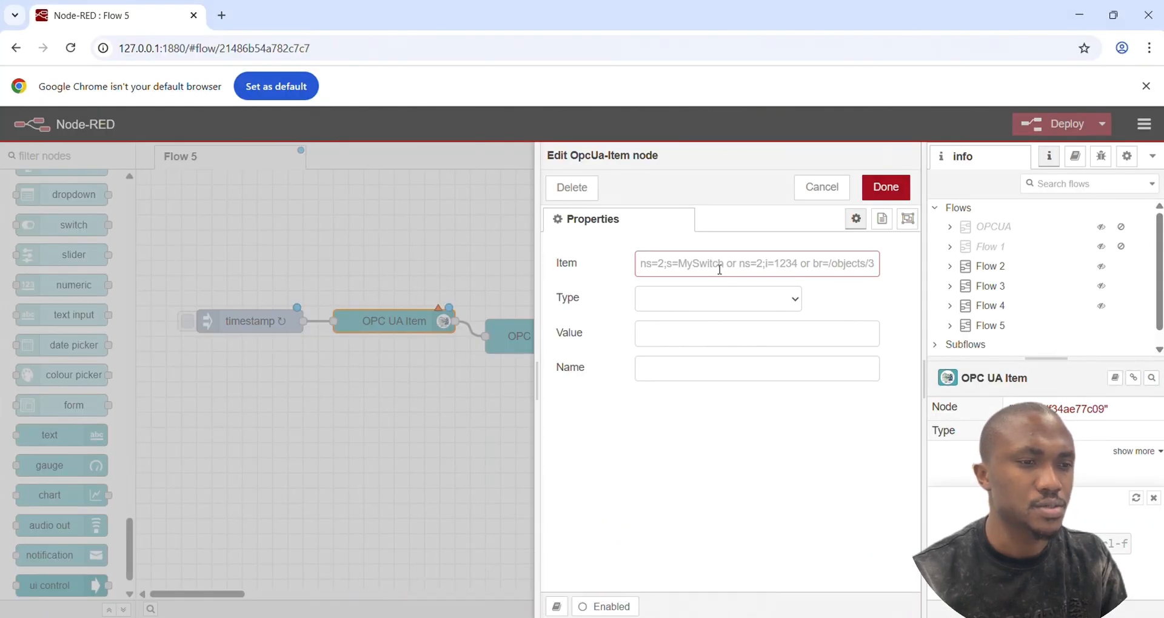
right_click(720, 269)
left_click(761, 448)
left_click(760, 301)
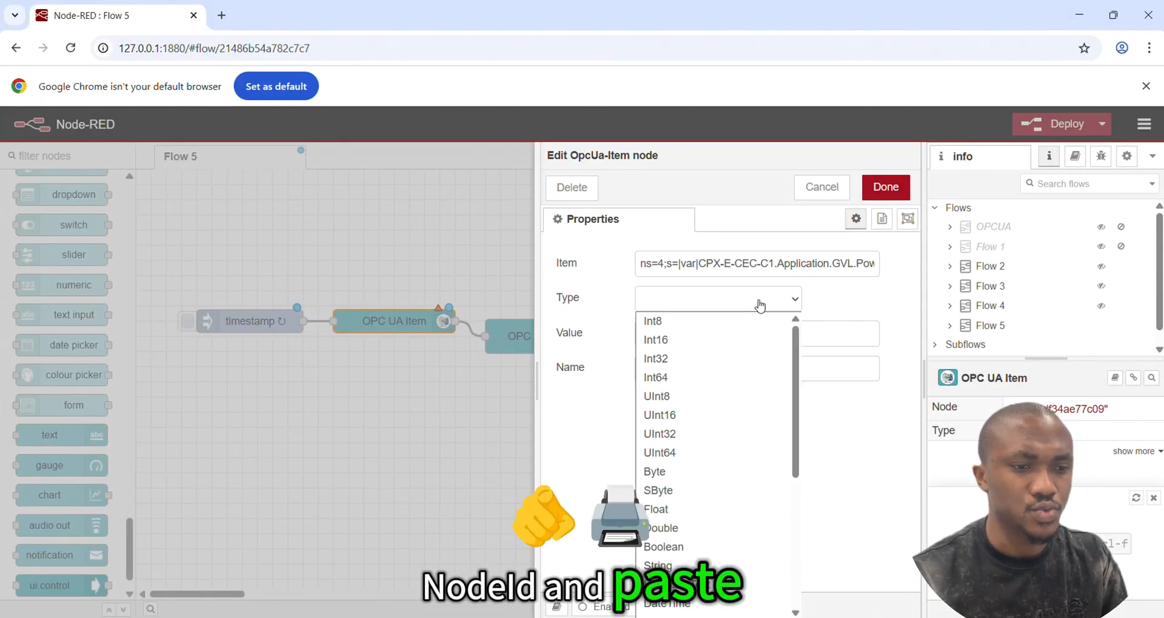
left_click(704, 509)
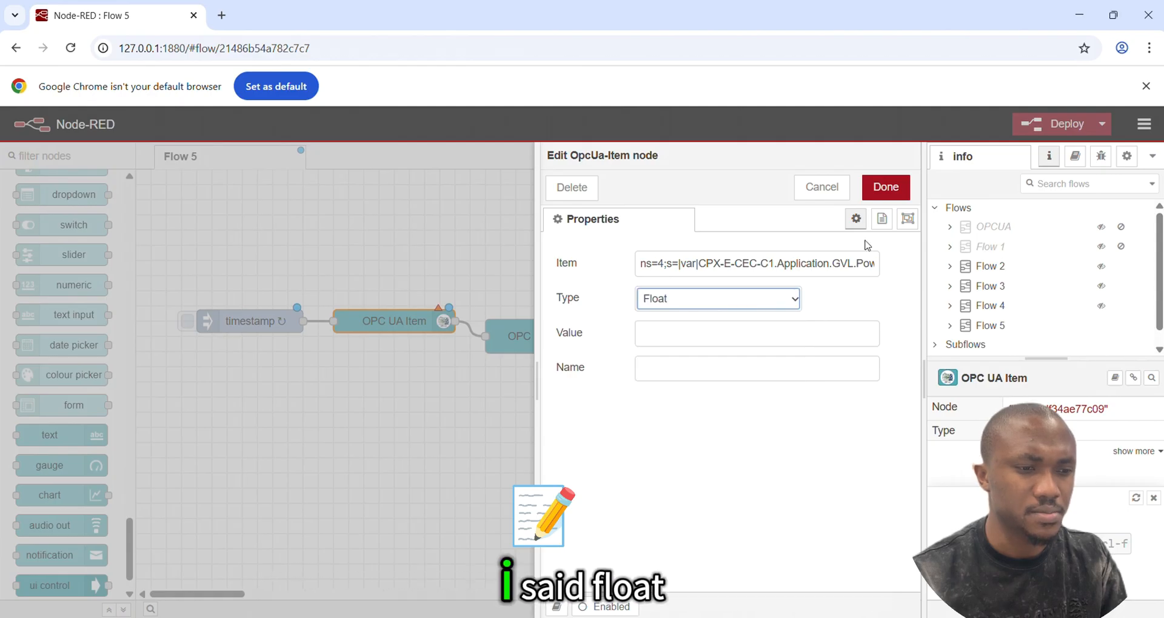
left_click(886, 187)
- Start a new endpoint for the OPC UA Client node and copy the endpoint URL from the OPCUAServer@CPX-E_Energy server properties in UaExpert
double_click(545, 346)
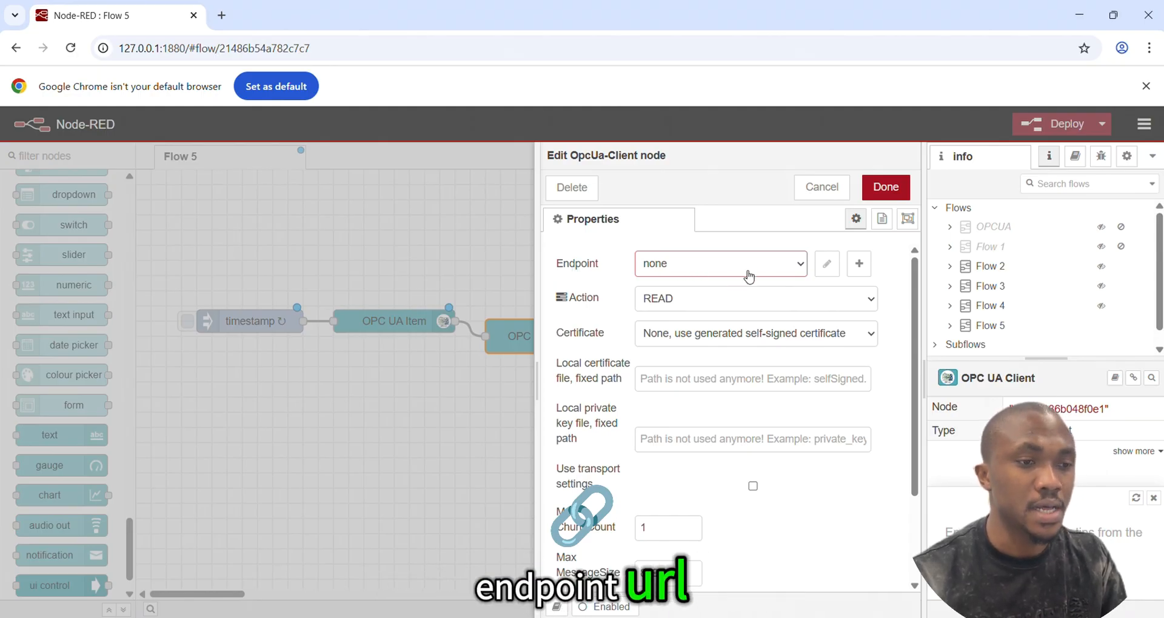
left_click(859, 264)
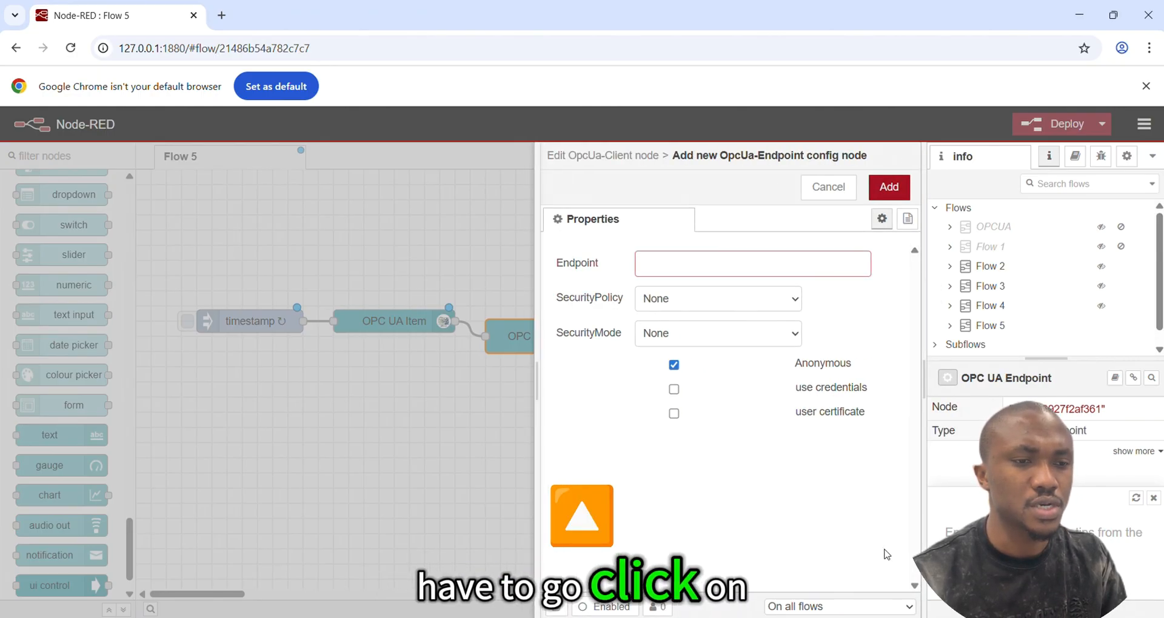
left_click(636, 617)
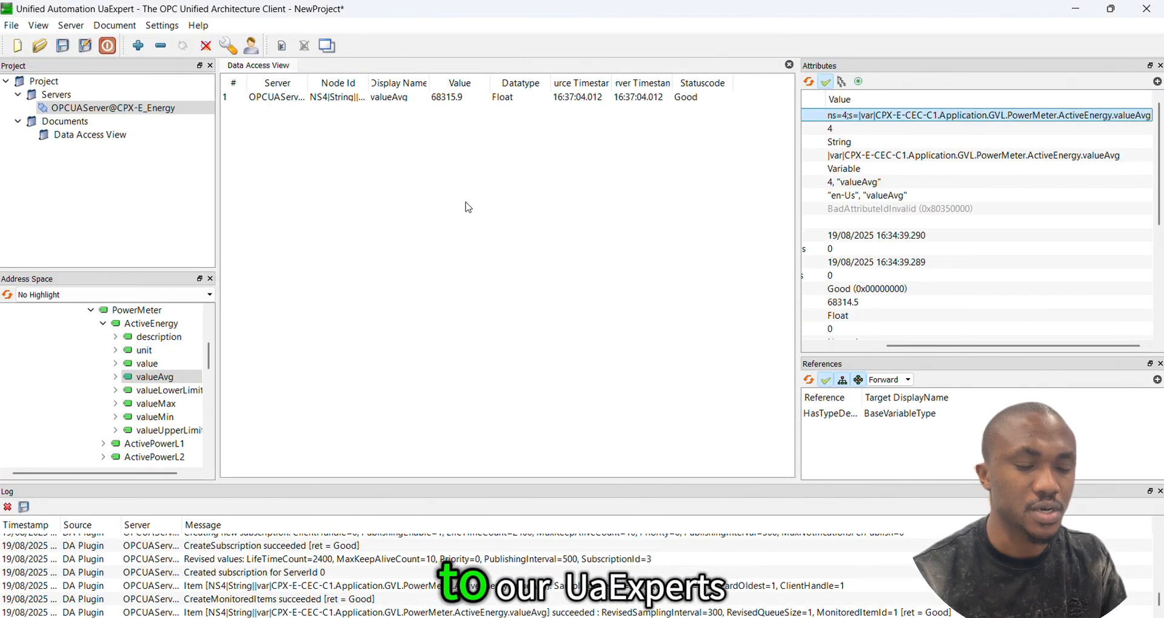
right_click(66, 112)
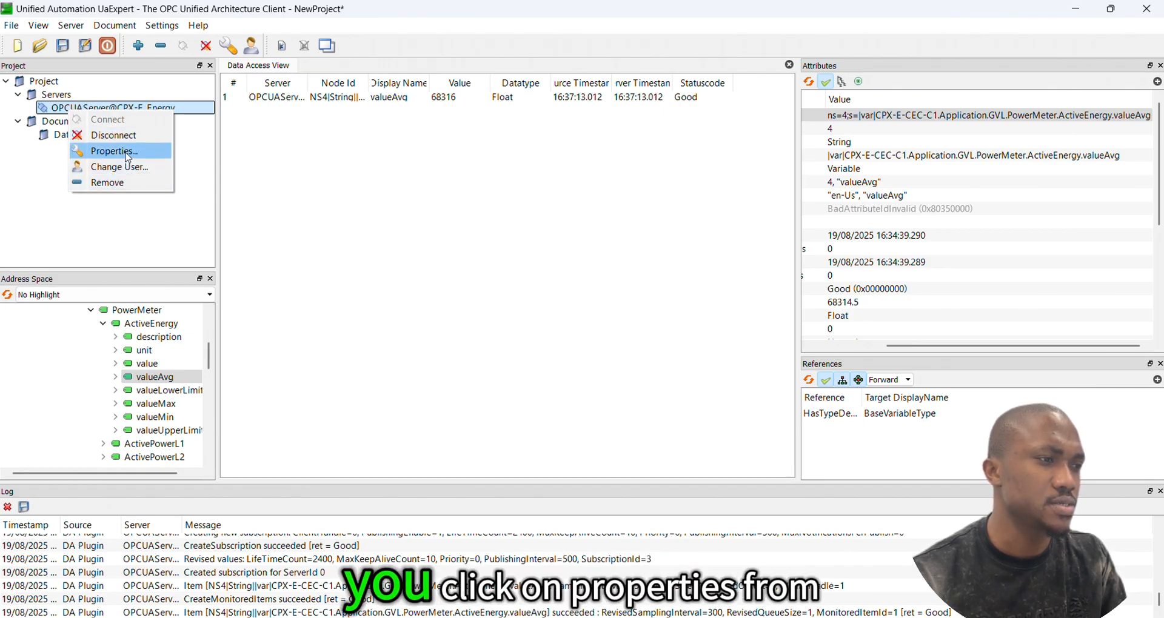
left_click(128, 151)
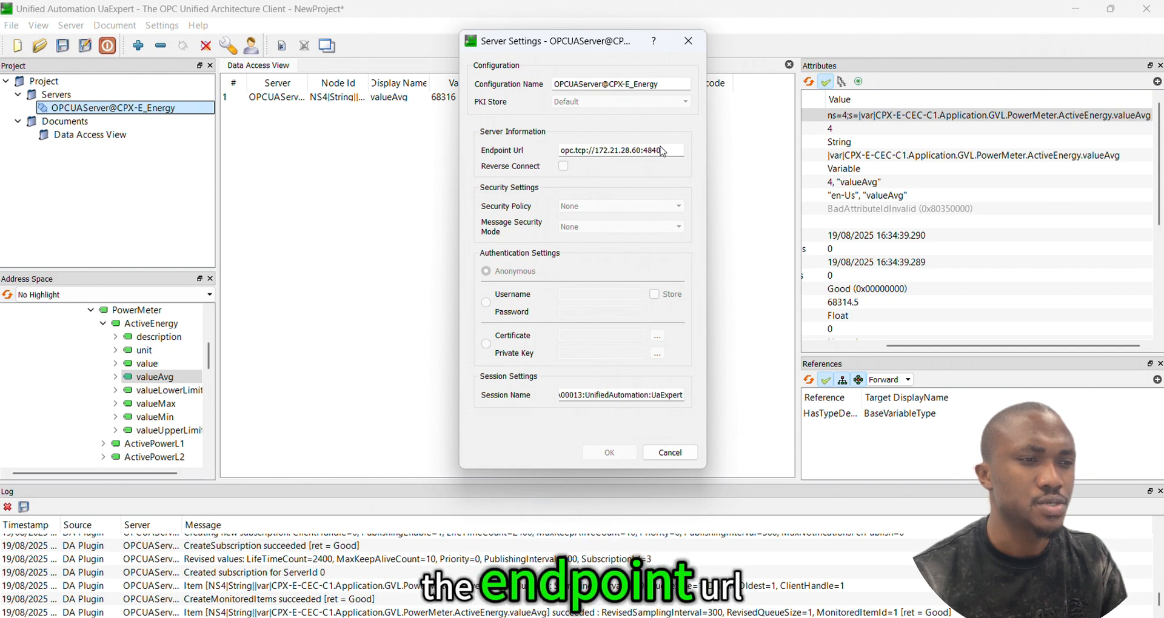
left_click_drag(612, 148, 565, 160)
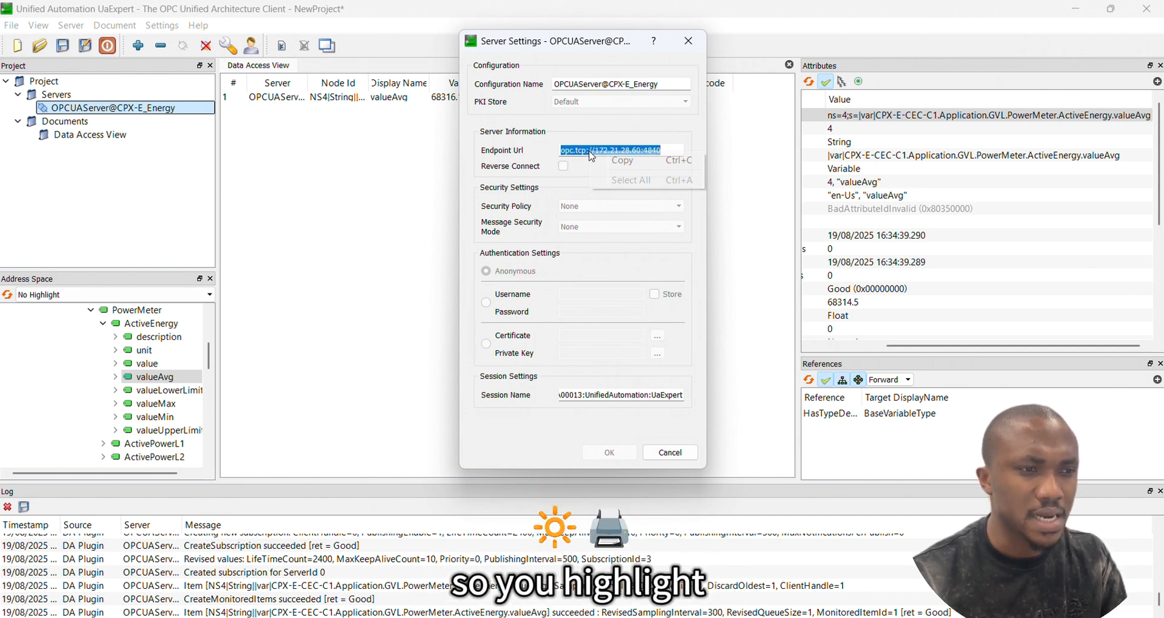
right_click(591, 162)
left_click(624, 159)
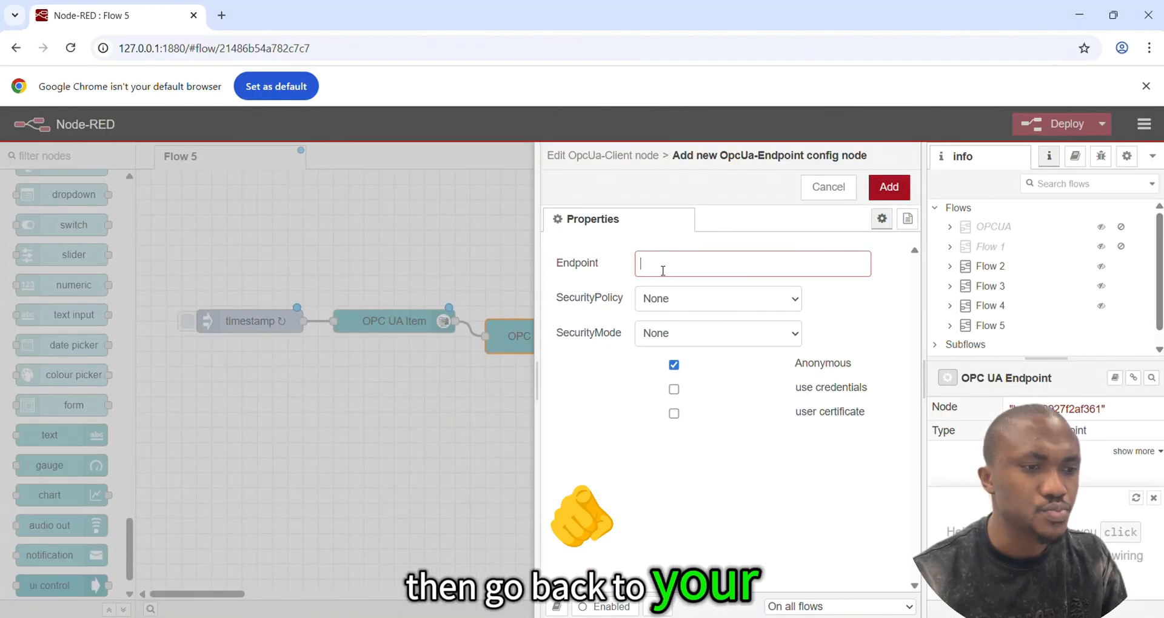
- Back in Node-RED, add the endpoint opc.tcp://172.21.28.60:4840 without security and save the OPC UA Client node with it
right_click(663, 271)
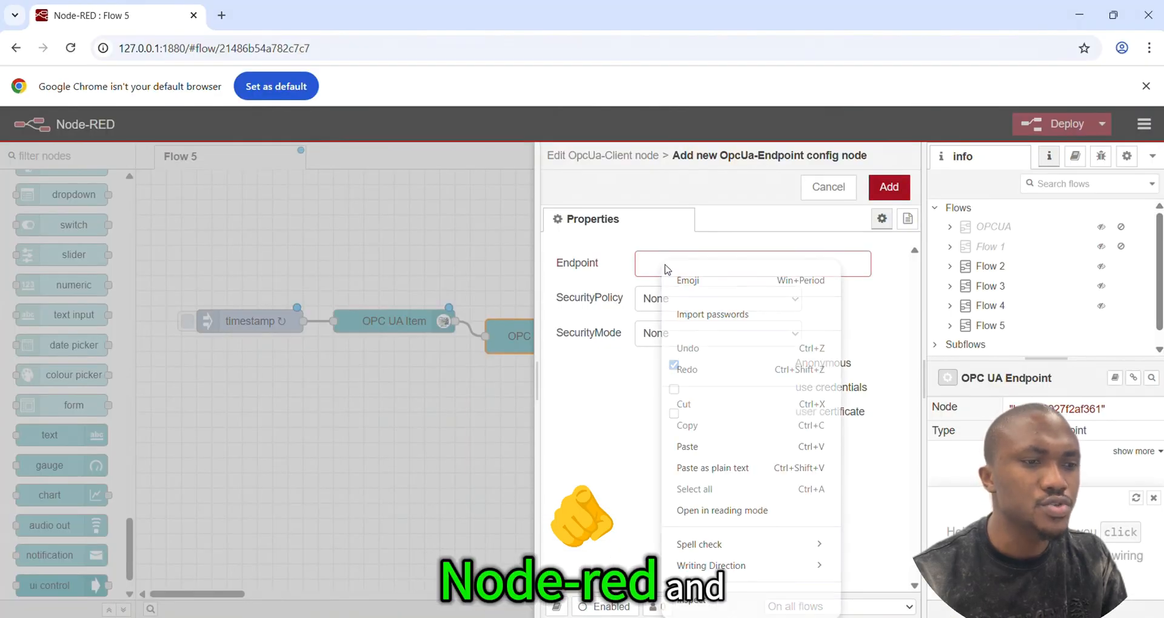
left_click(733, 445)
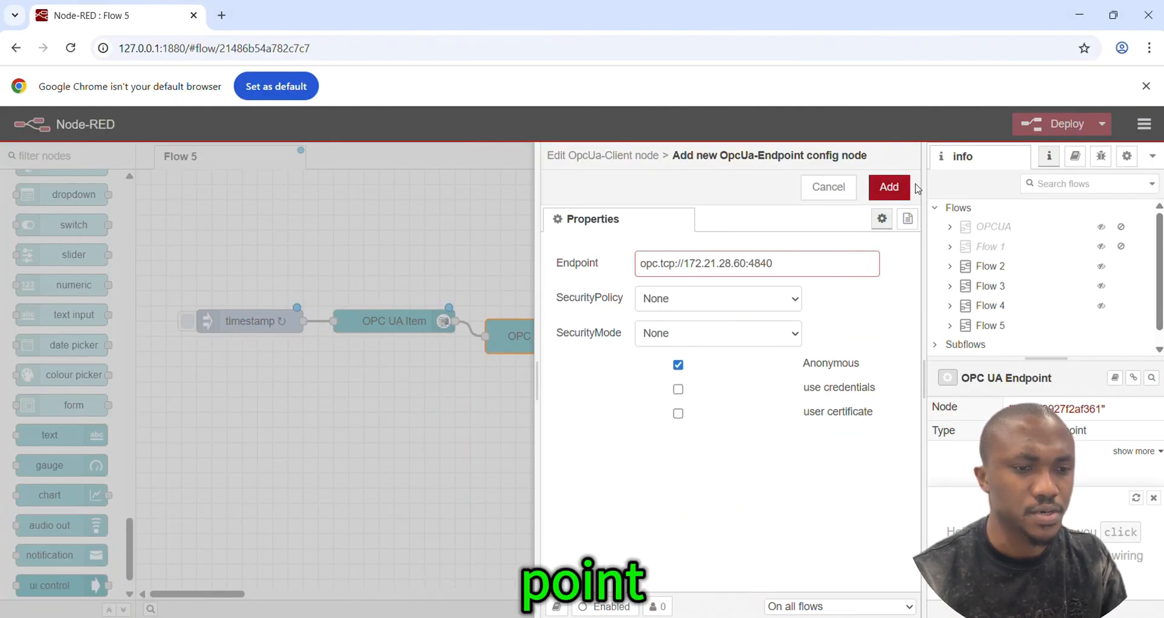
left_click(889, 187)
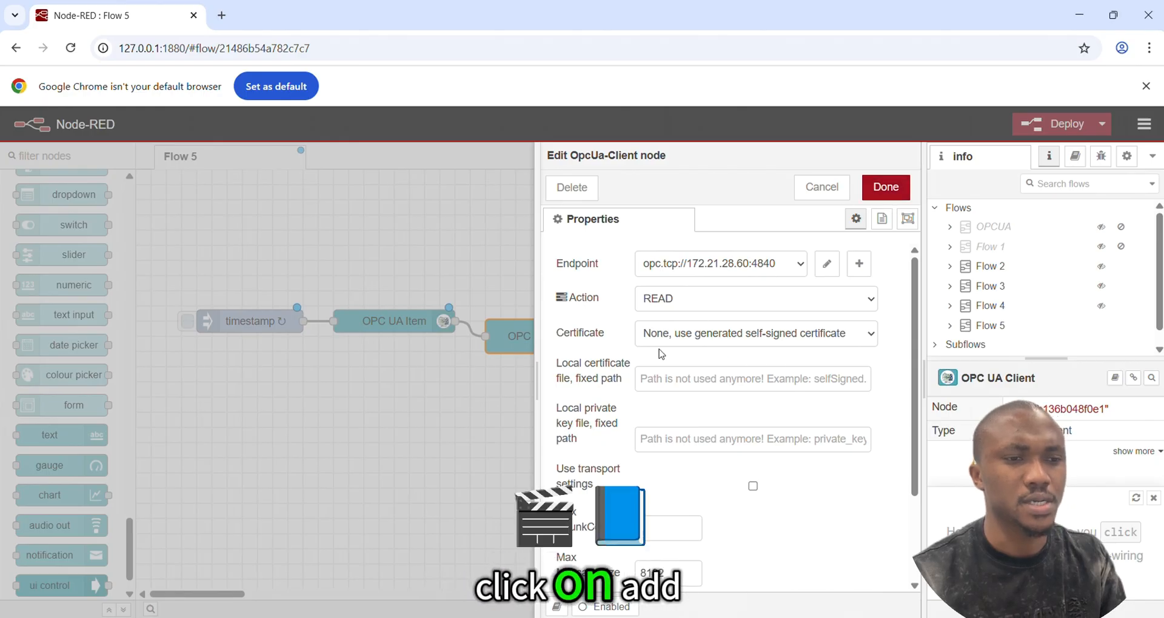
left_click(879, 192)
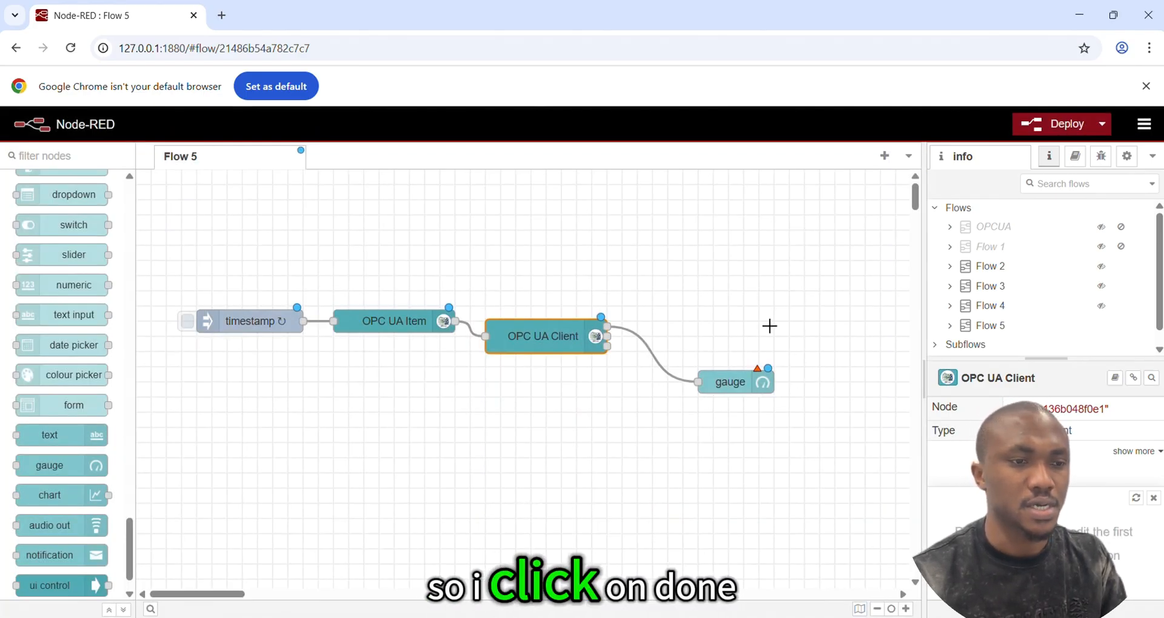
- Start a new dashboard group for the gauge node and add a new tab for it named EMB Monitor with the icon Energy
left_click(734, 391)
double_click(734, 388)
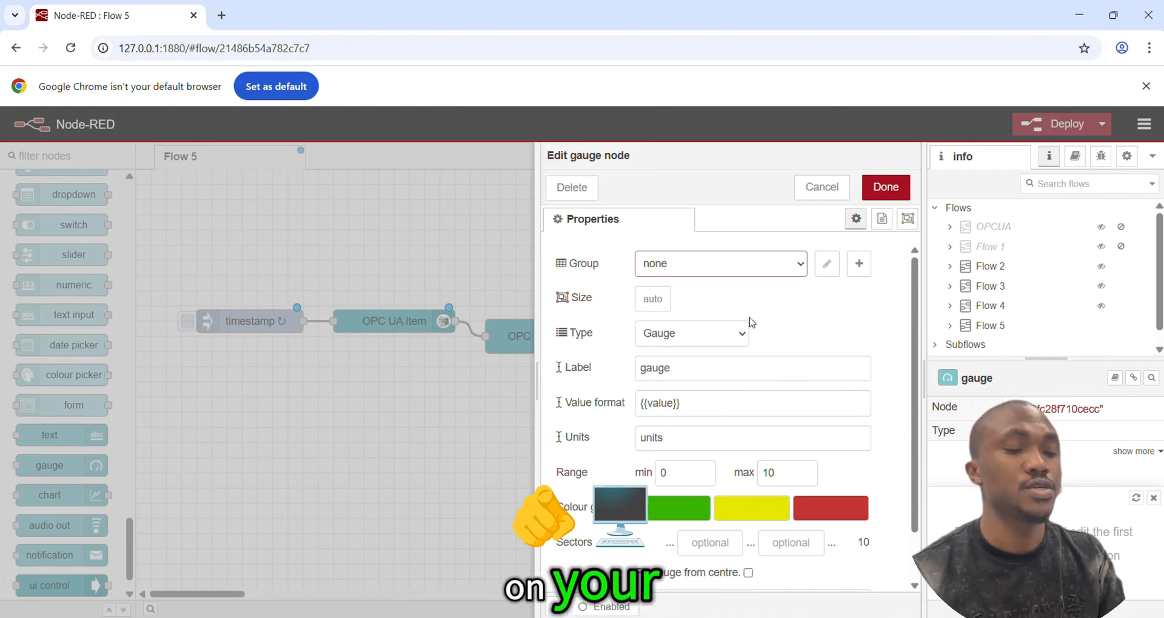
left_click(857, 266)
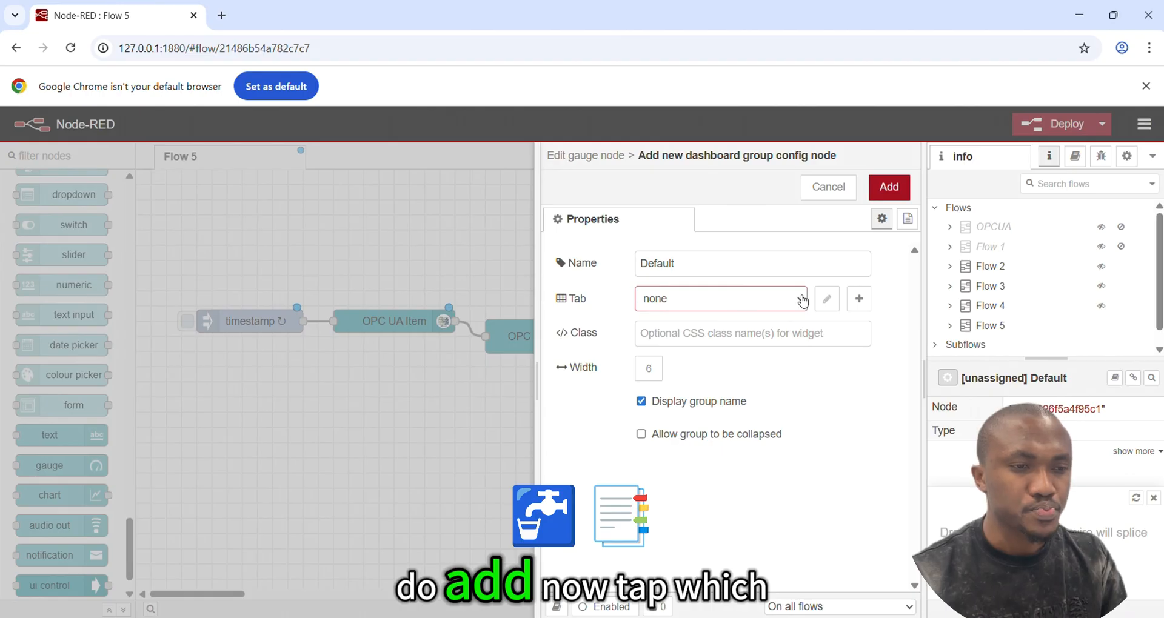
left_click(859, 299)
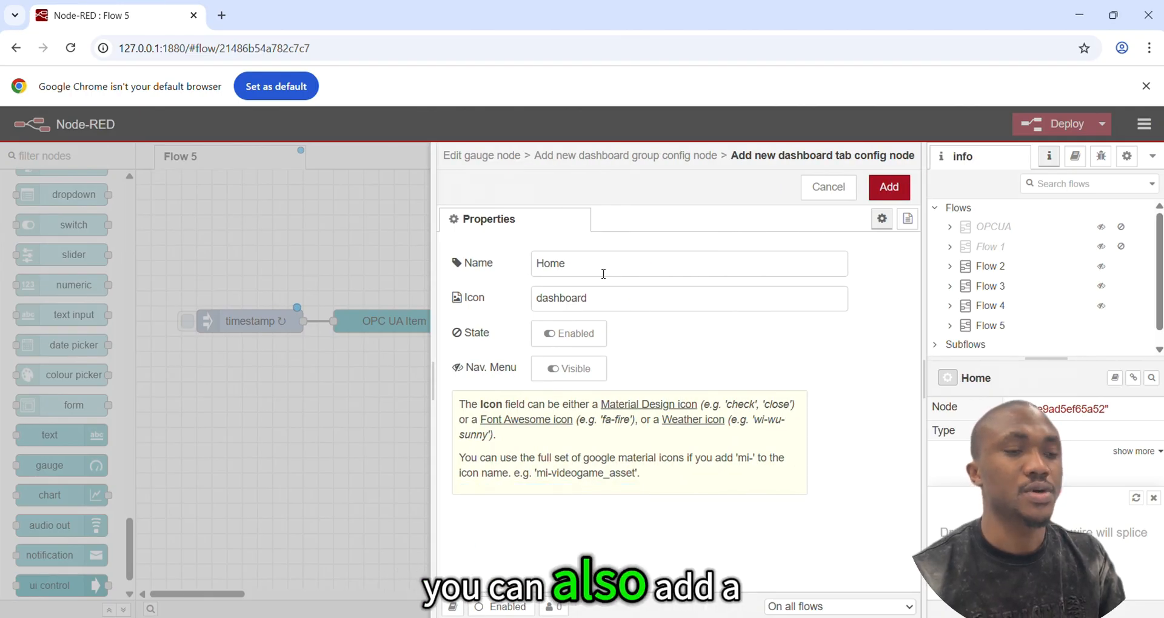
left_click(613, 269)
double_click(561, 264)
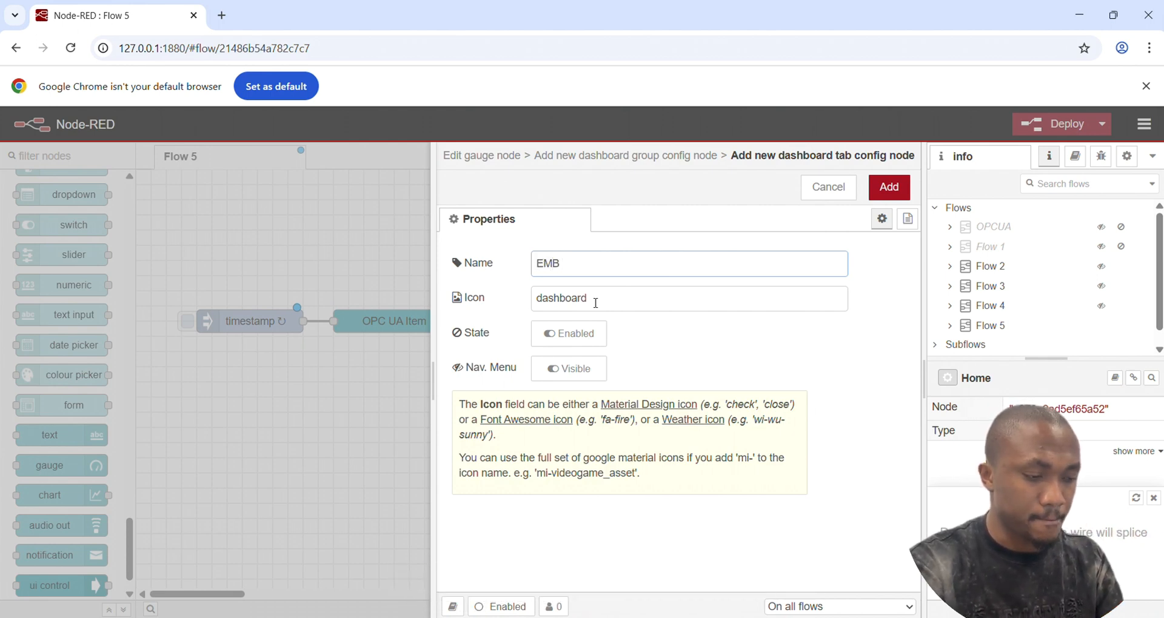
type("EMB Mo")
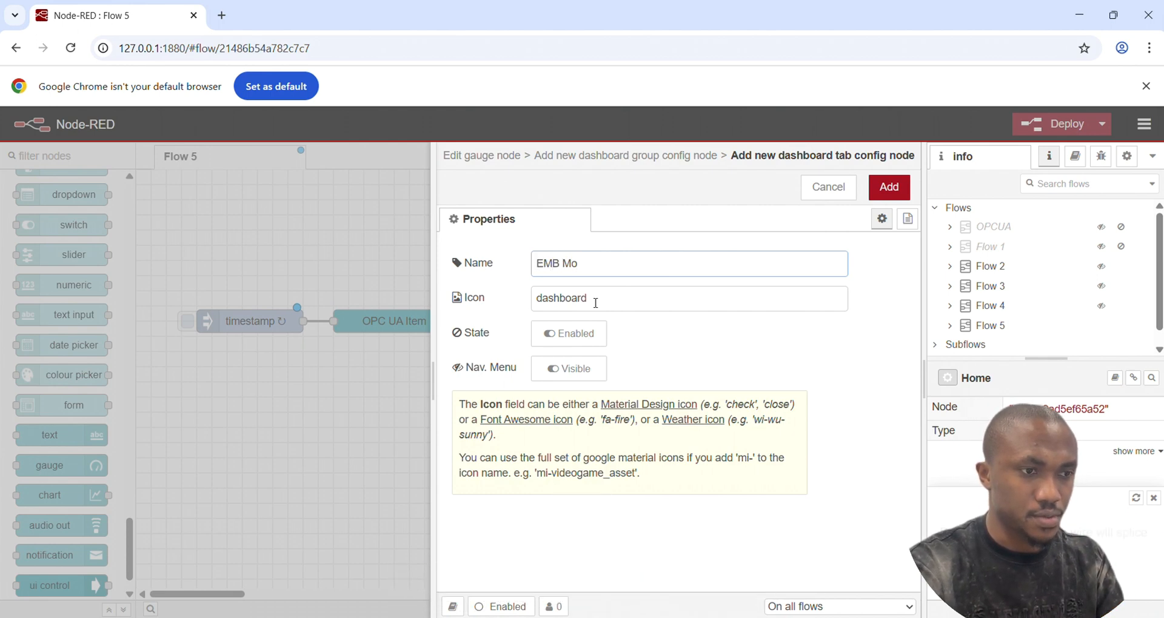
type("ni")
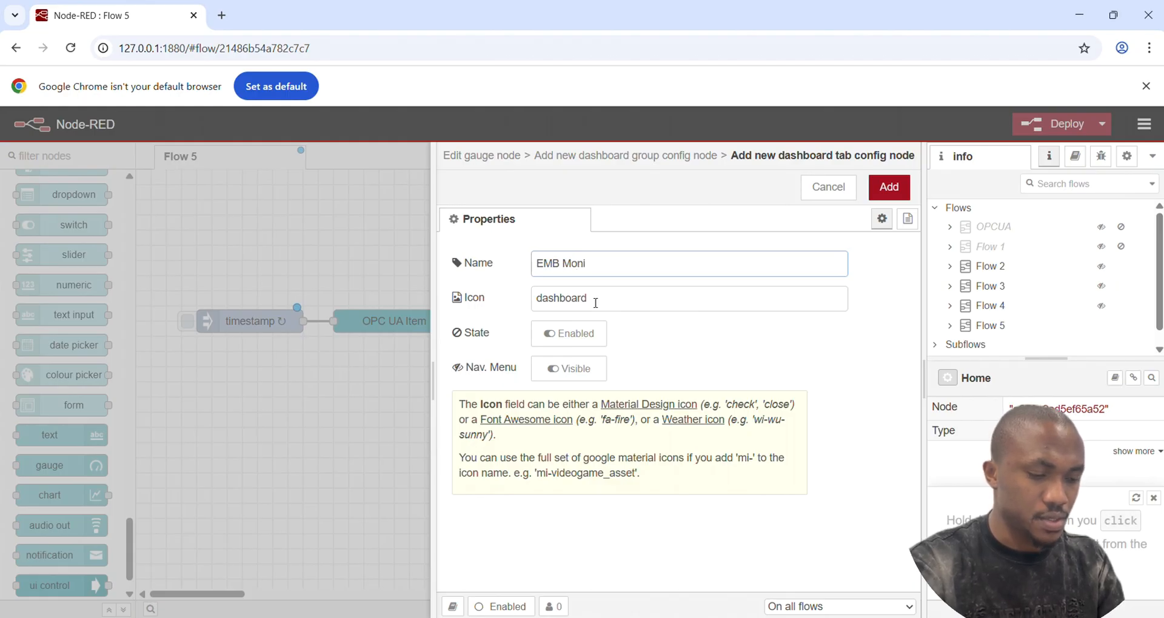
type("tor")
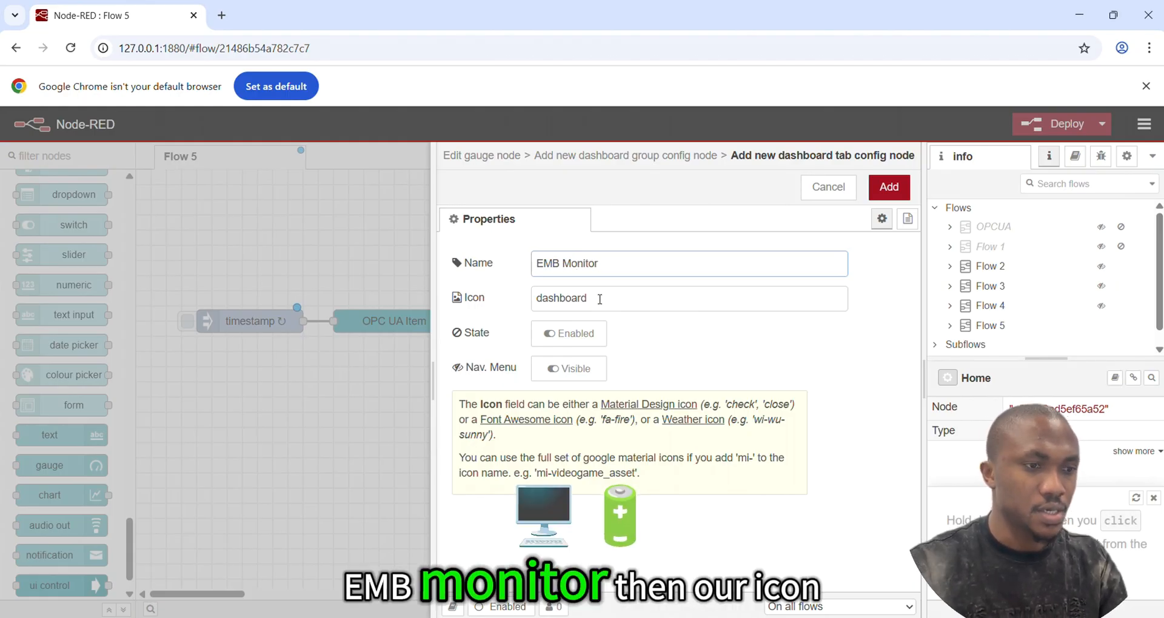
double_click(600, 299)
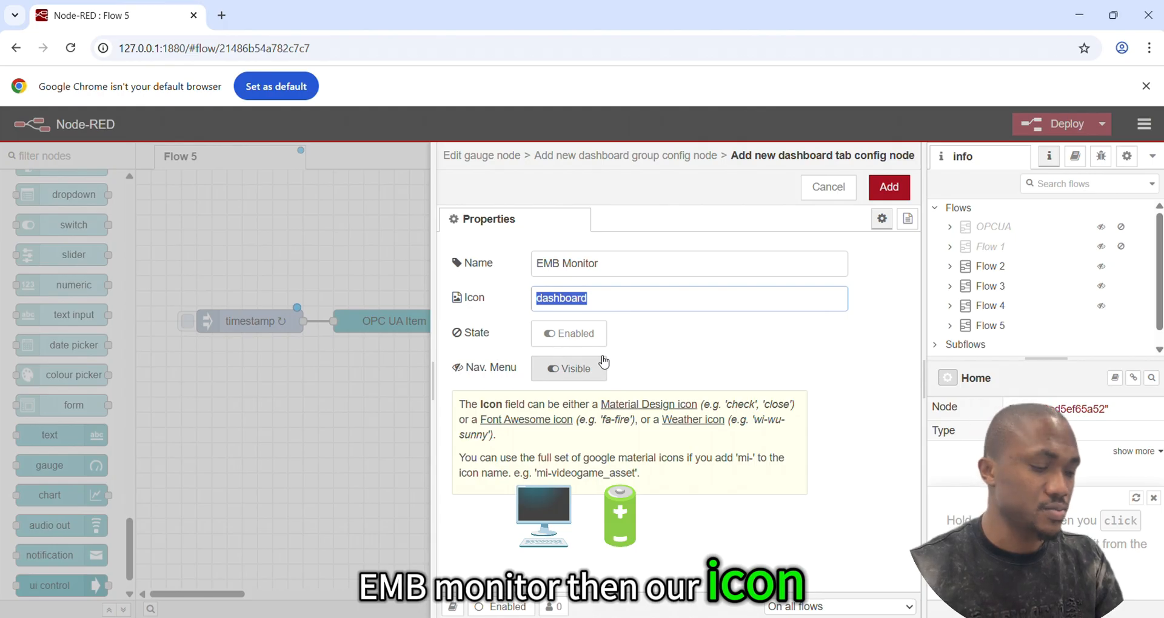
type("Energy")
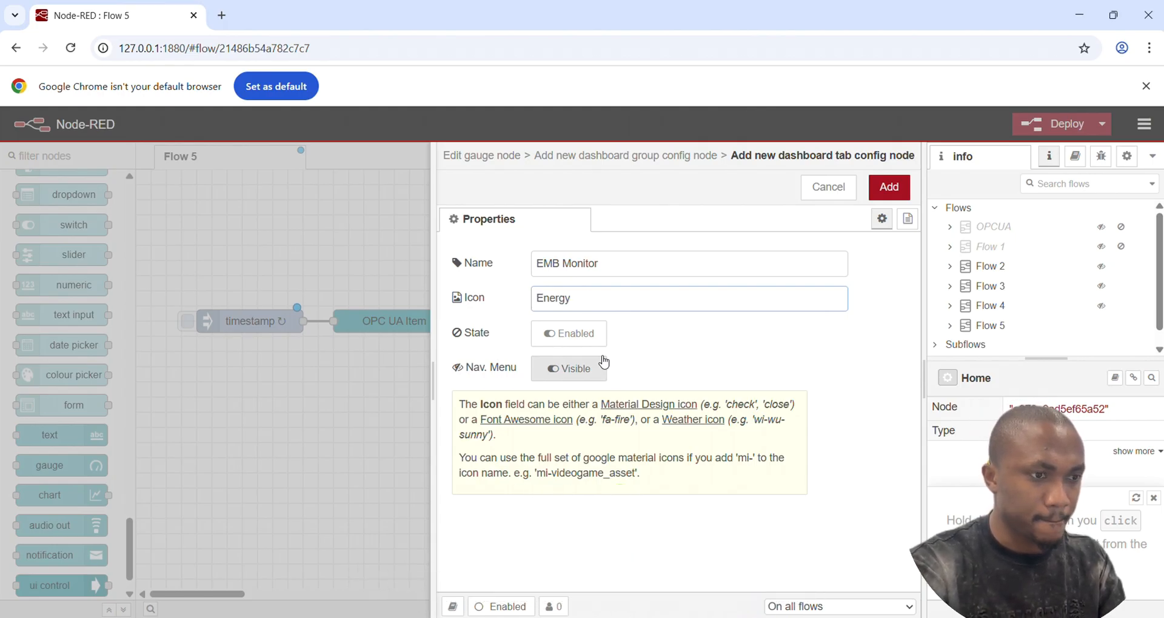
left_click(888, 187)
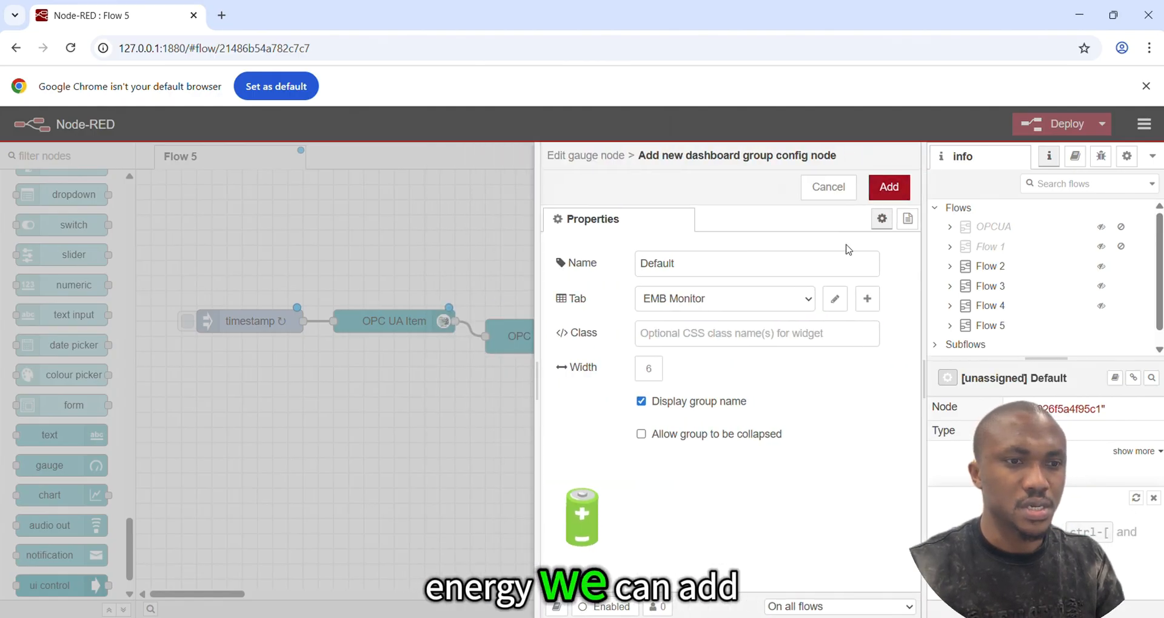
- Name the new dashboard group EMB and add it as the gauge's group
double_click(697, 270)
type("EMB")
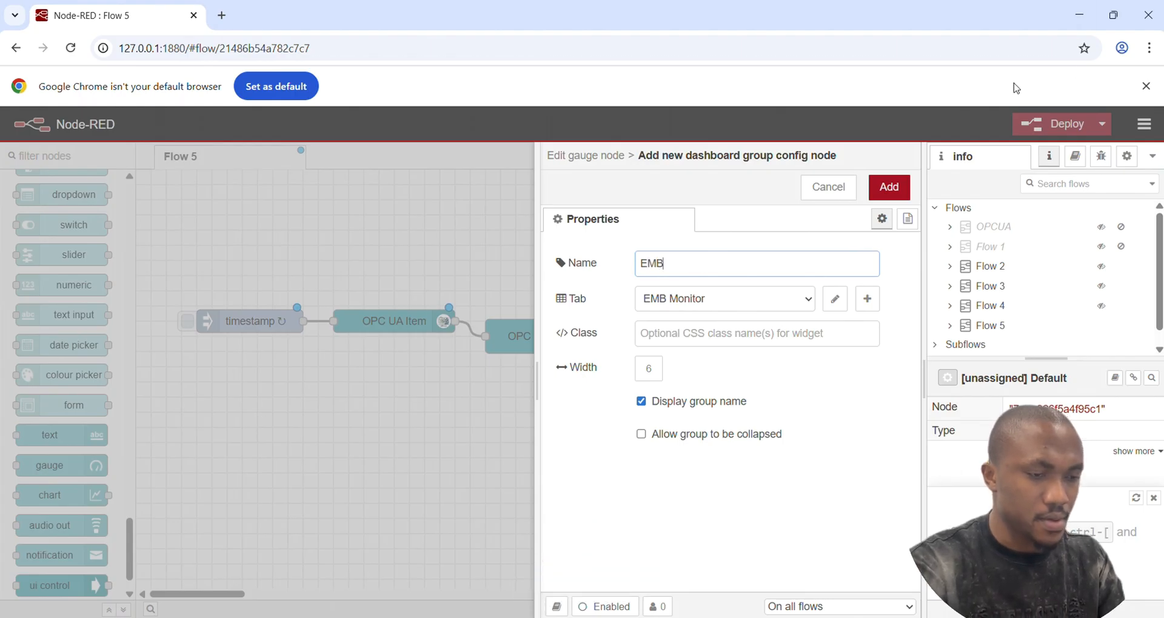
left_click(888, 188)
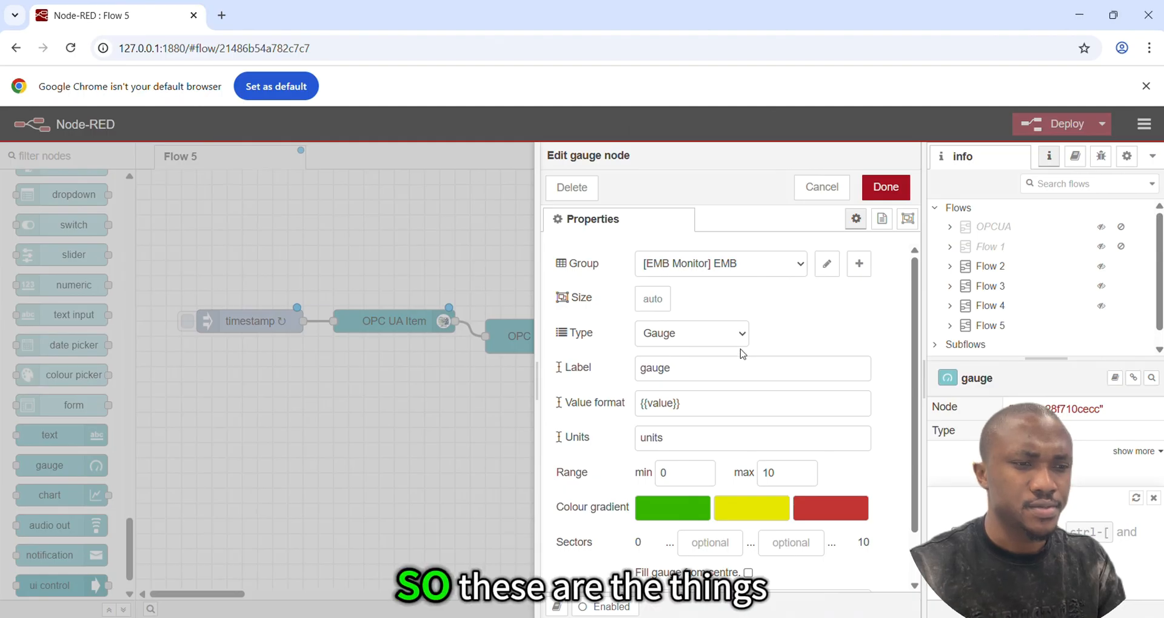
- Label the gauge Energy KJ and set its units to KJ
left_click_drag(685, 368, 619, 381)
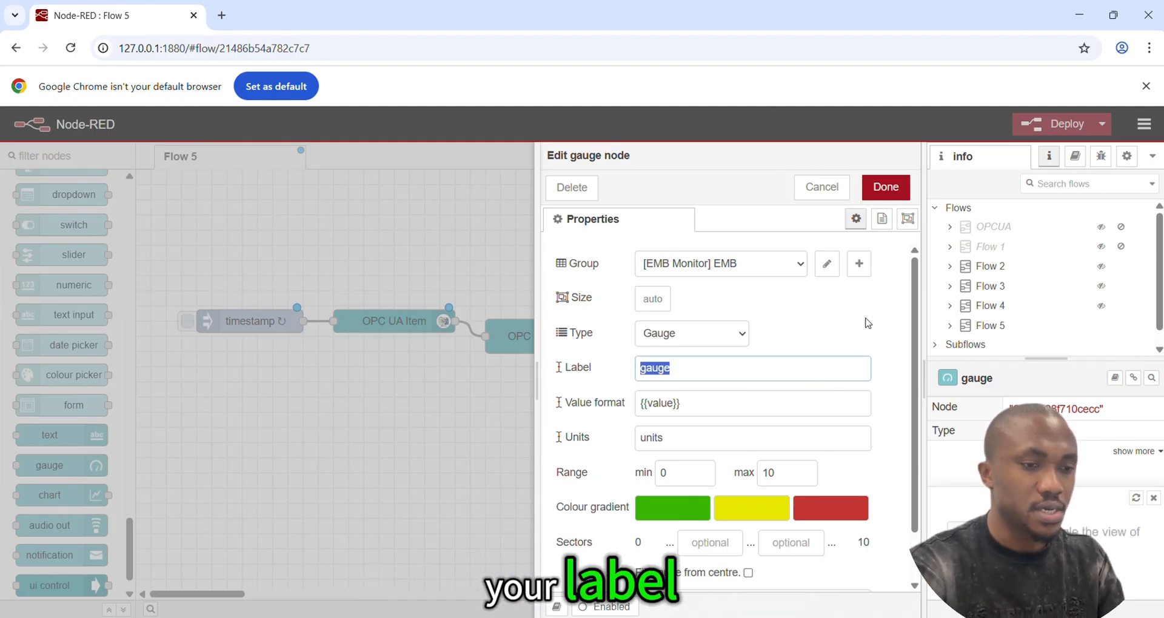
type("Energy KJ")
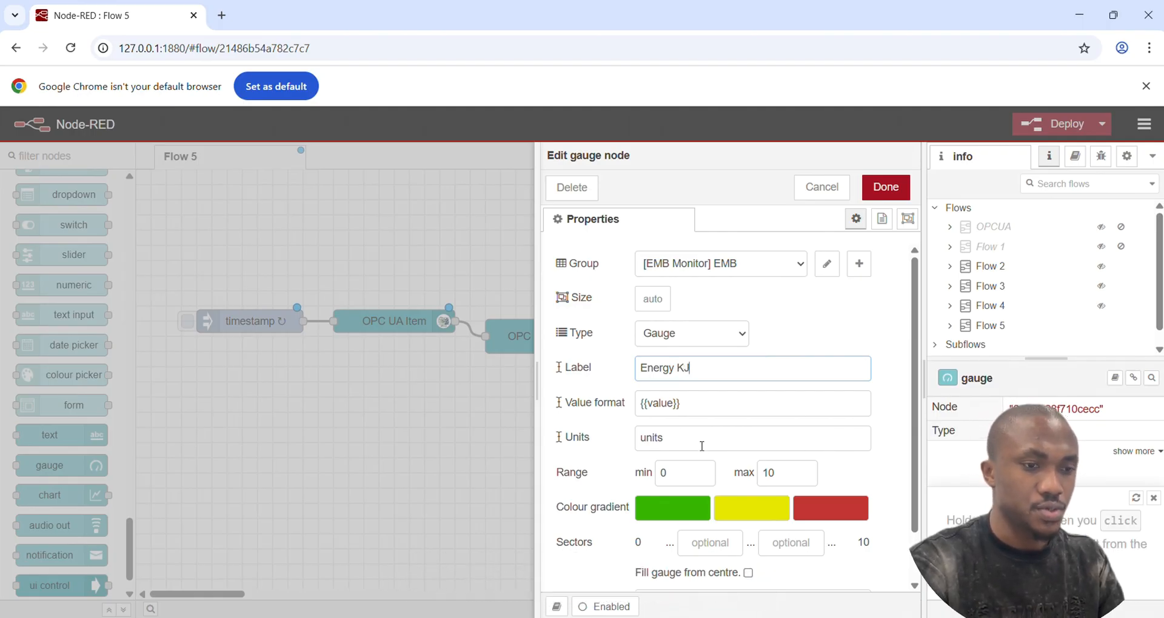
key("Tab")
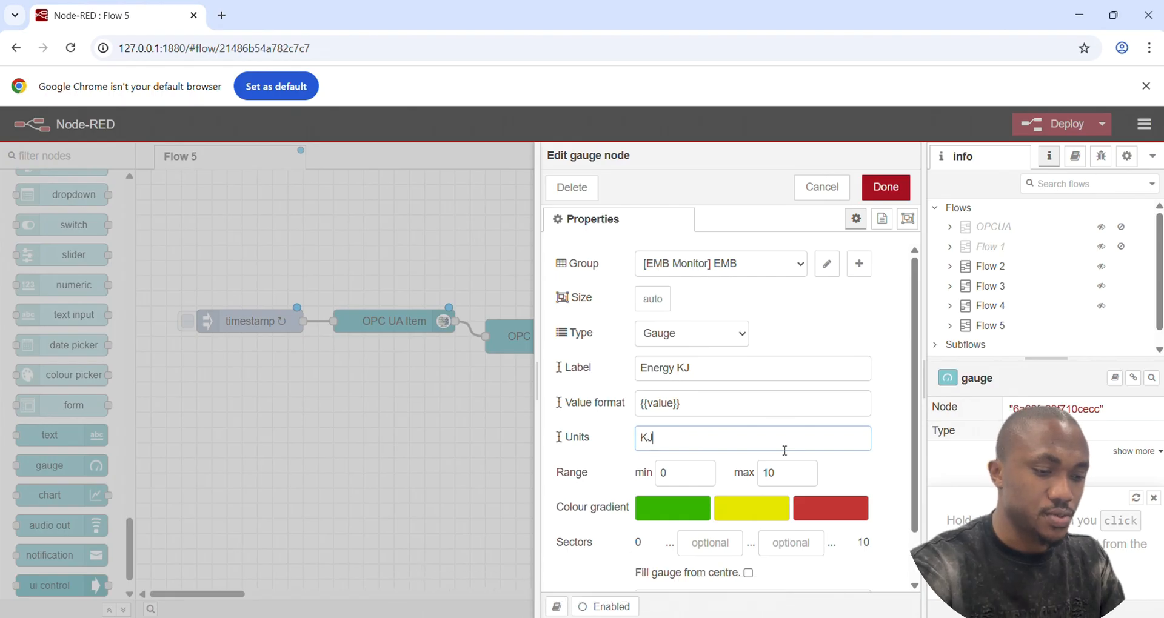
- Set the gauge's maximum range to 100 and its colour sector limits to 50 and 80
scroll(649, 508, "down", 1)
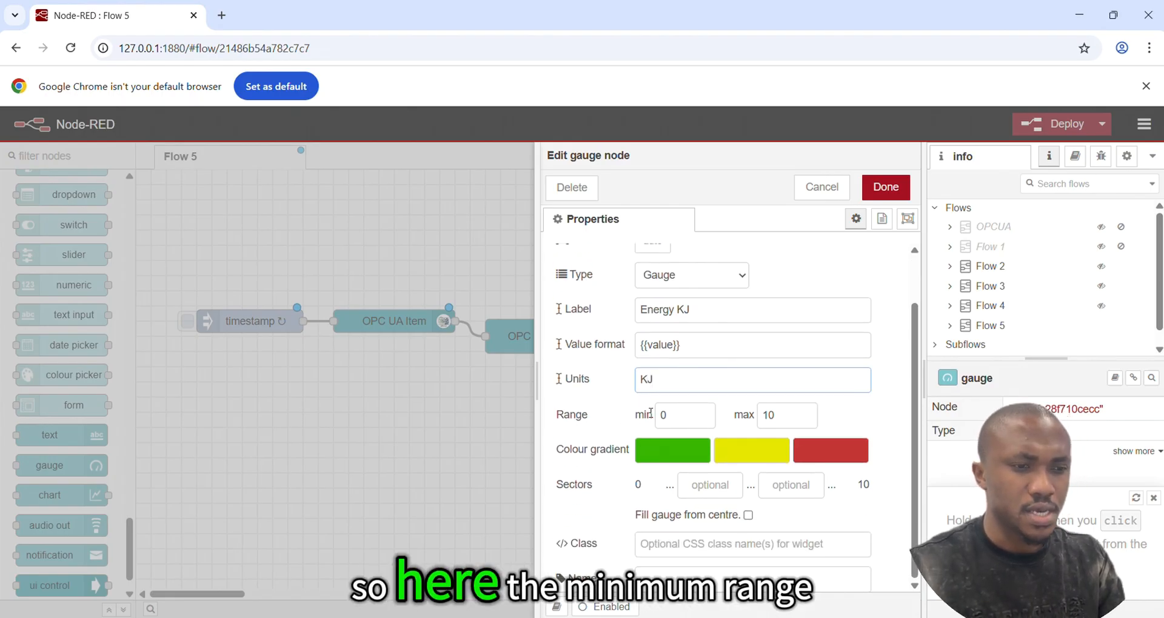
left_click(780, 416)
type("0")
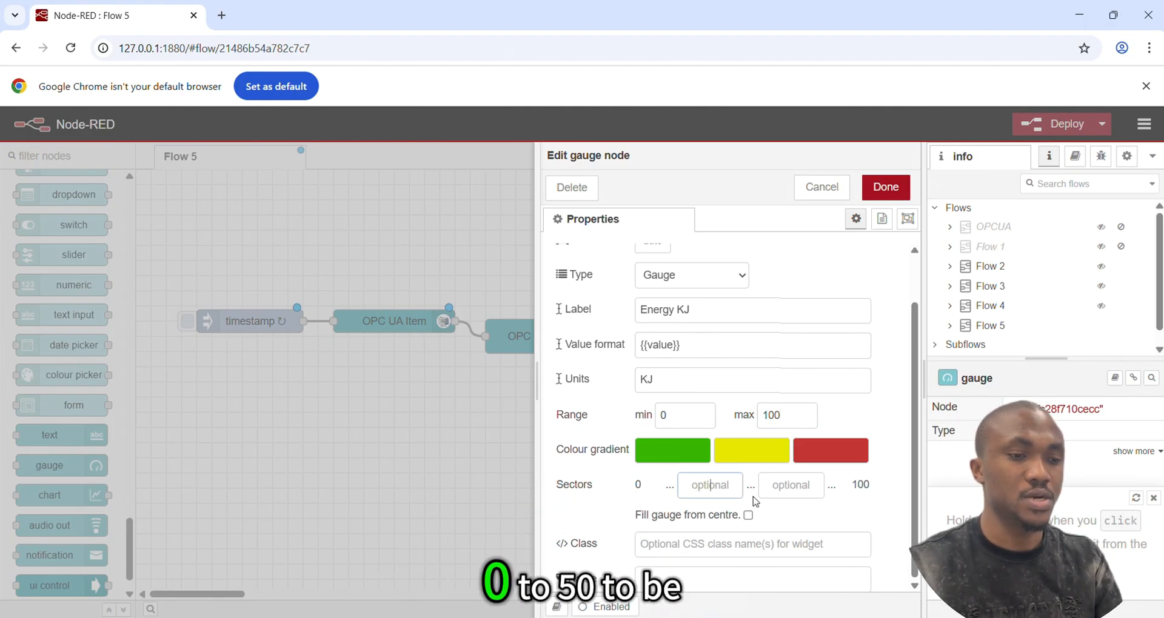
left_click(662, 460)
left_click(673, 462)
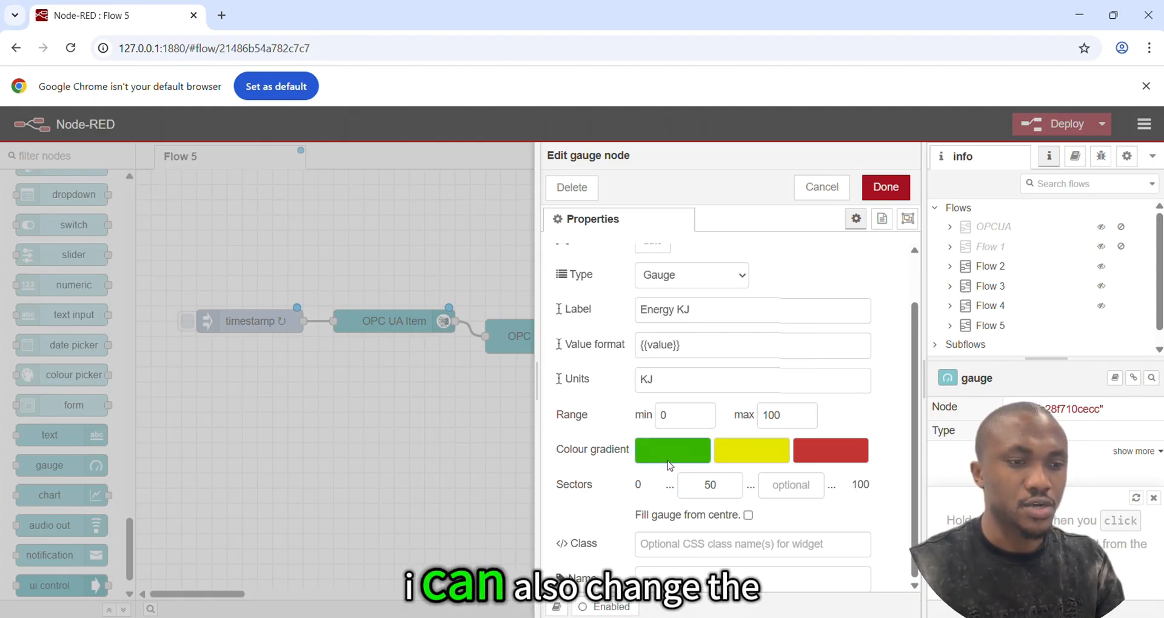
left_click(679, 466)
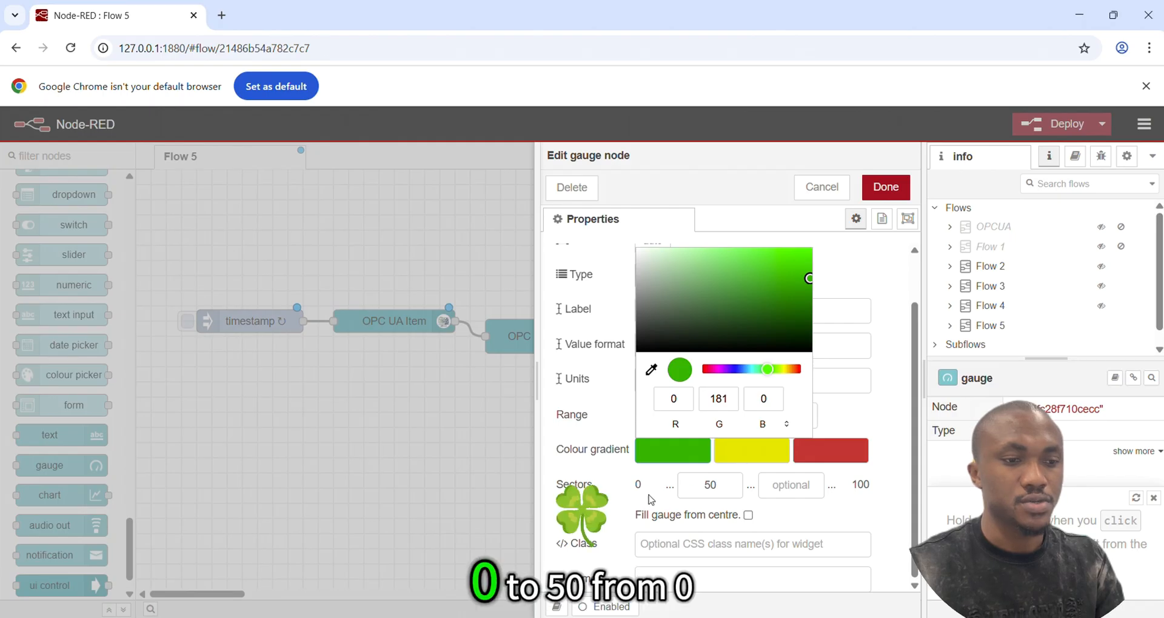
left_click(793, 486)
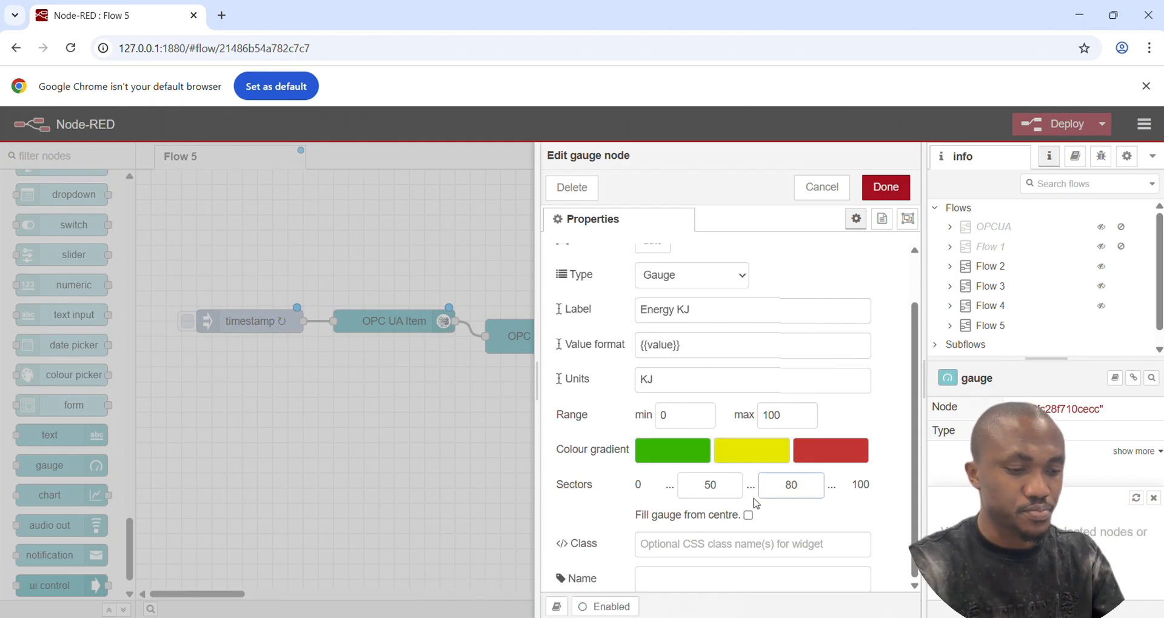
- Save the gauge node's settings and deploy the flow, dismissing the deployment notification
left_click(896, 192)
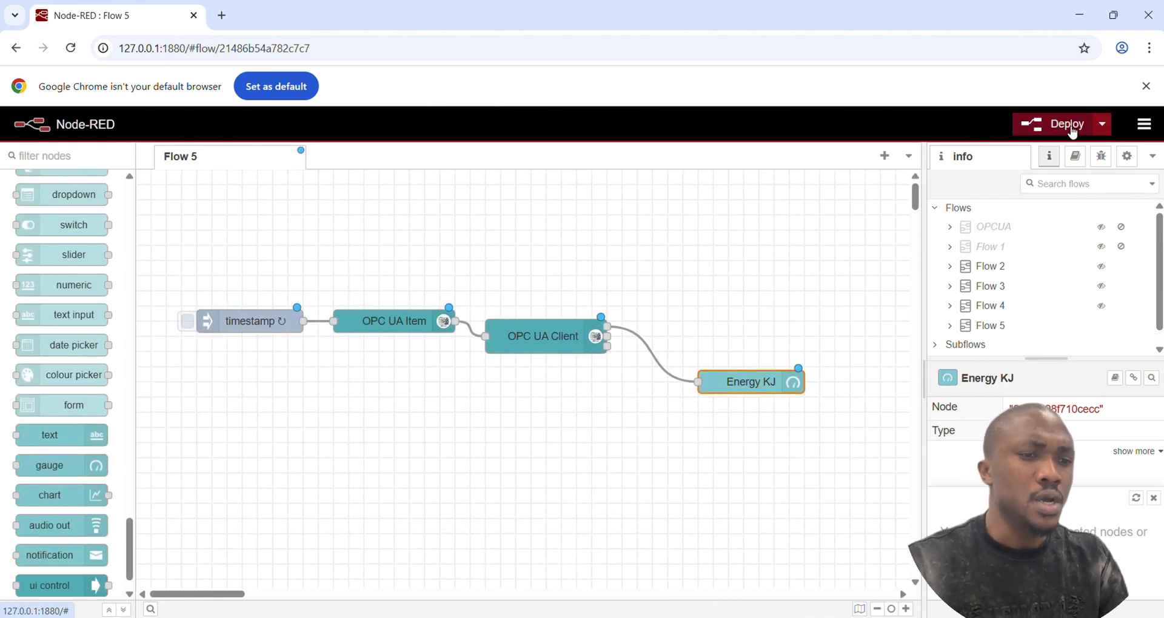
left_click(1072, 132)
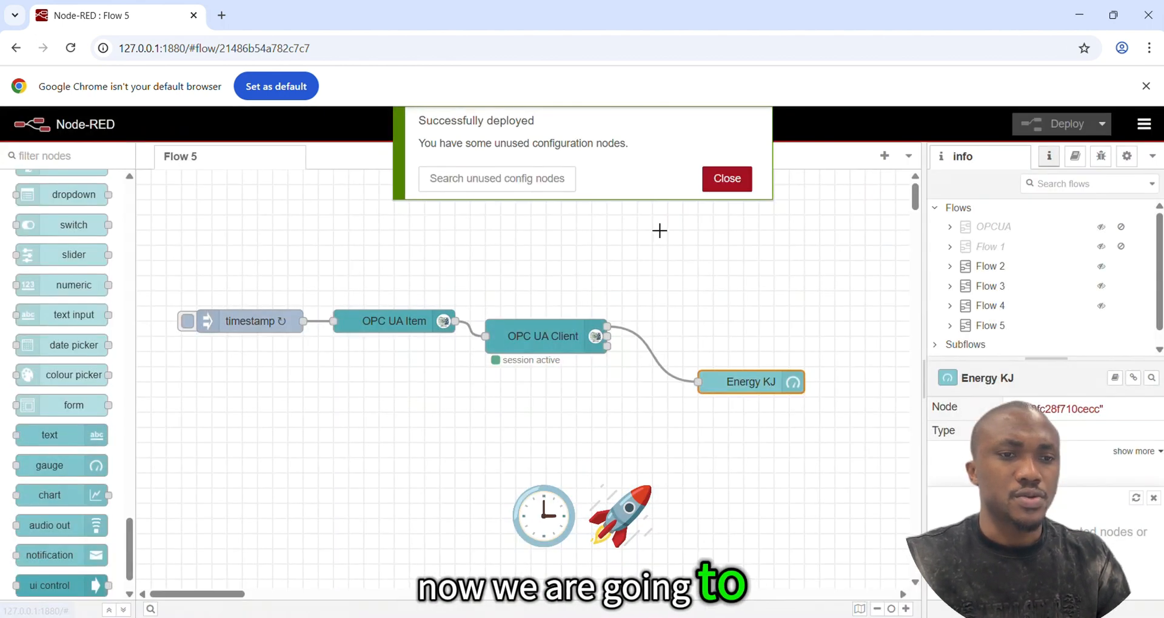
left_click(726, 179)
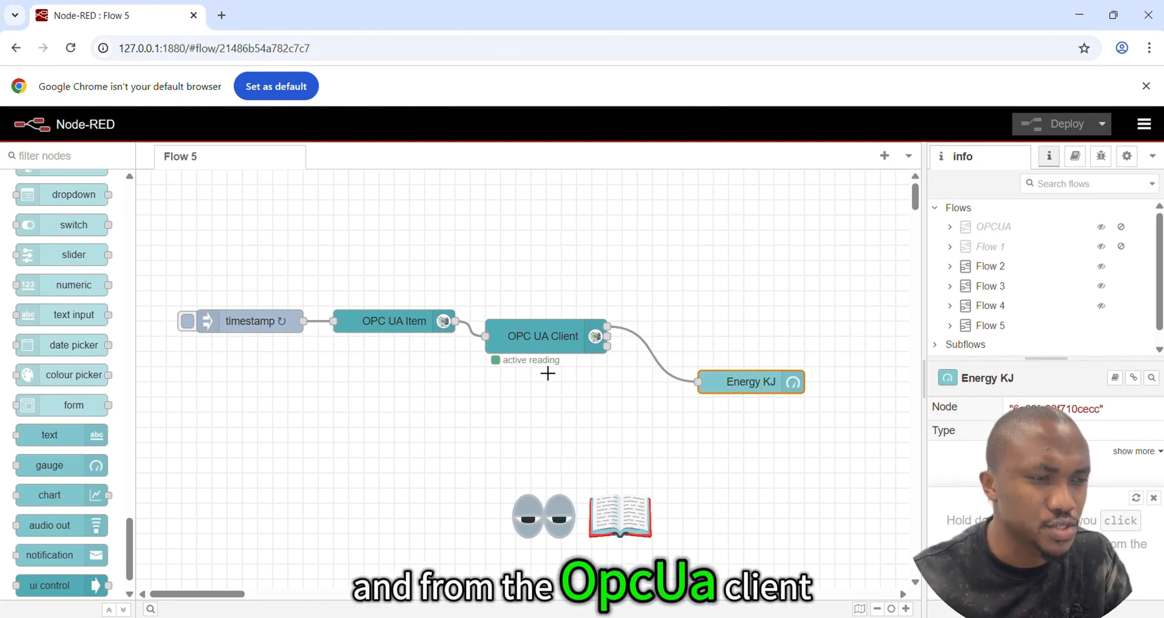
left_click(189, 48)
left_click_drag(189, 47, 119, 48)
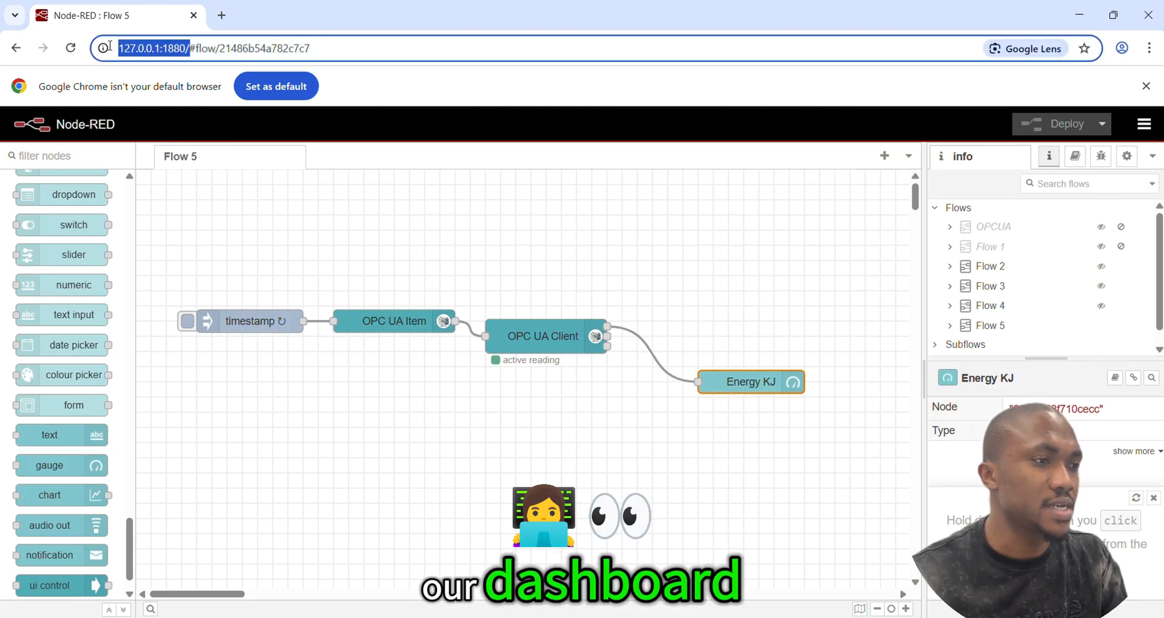
right_click(147, 50)
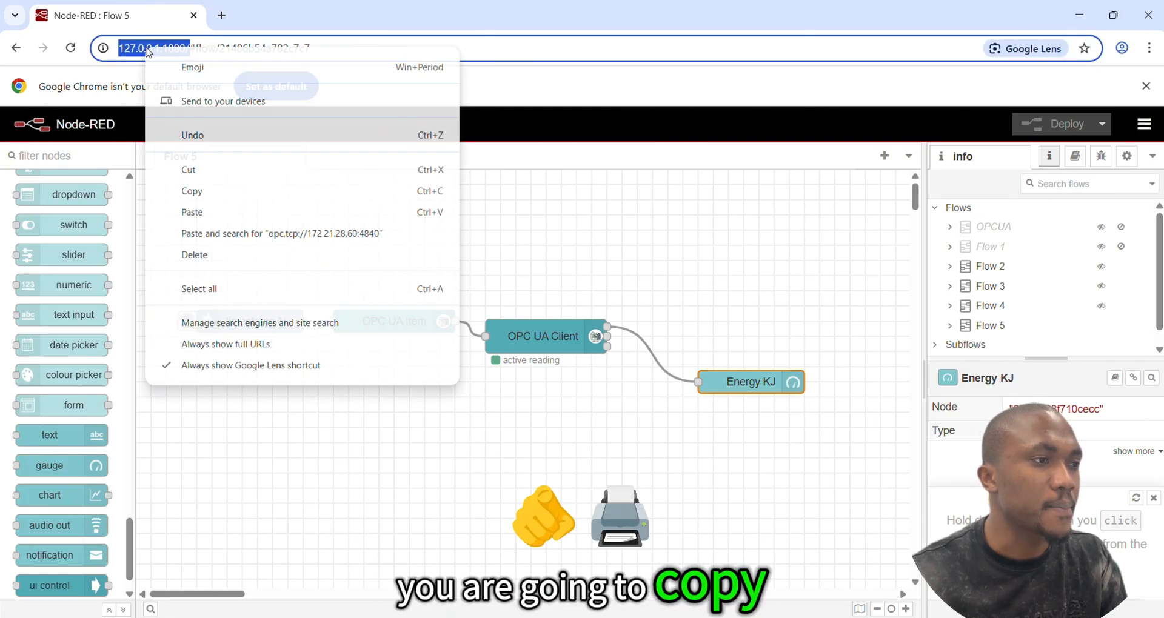
left_click(210, 195)
left_click(222, 15)
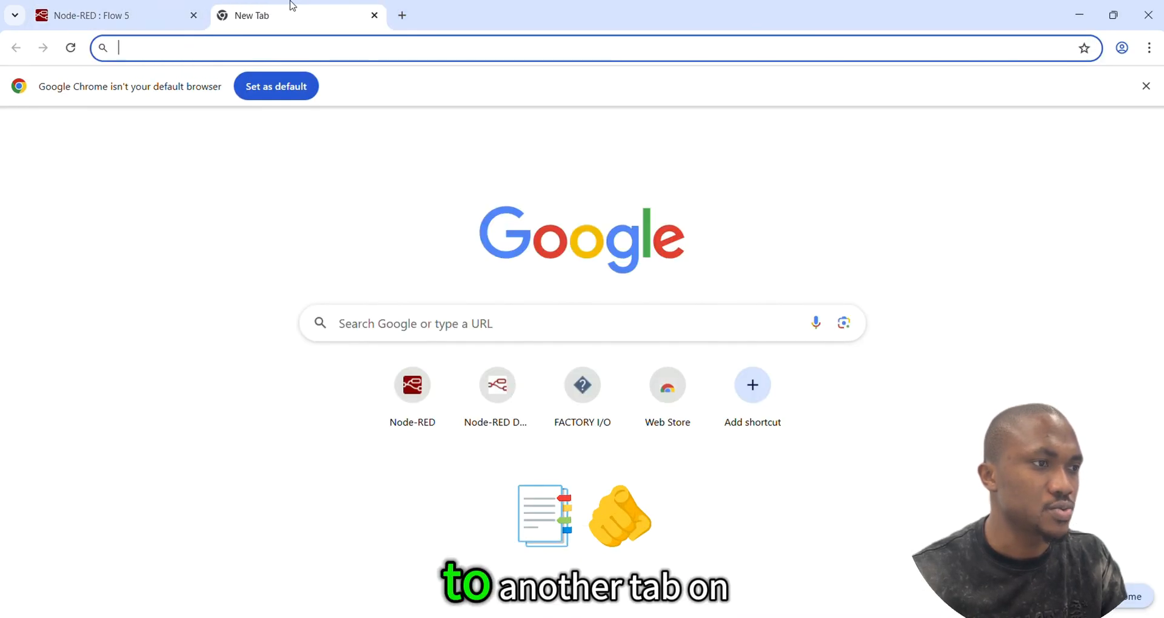
key("ctrl+v")
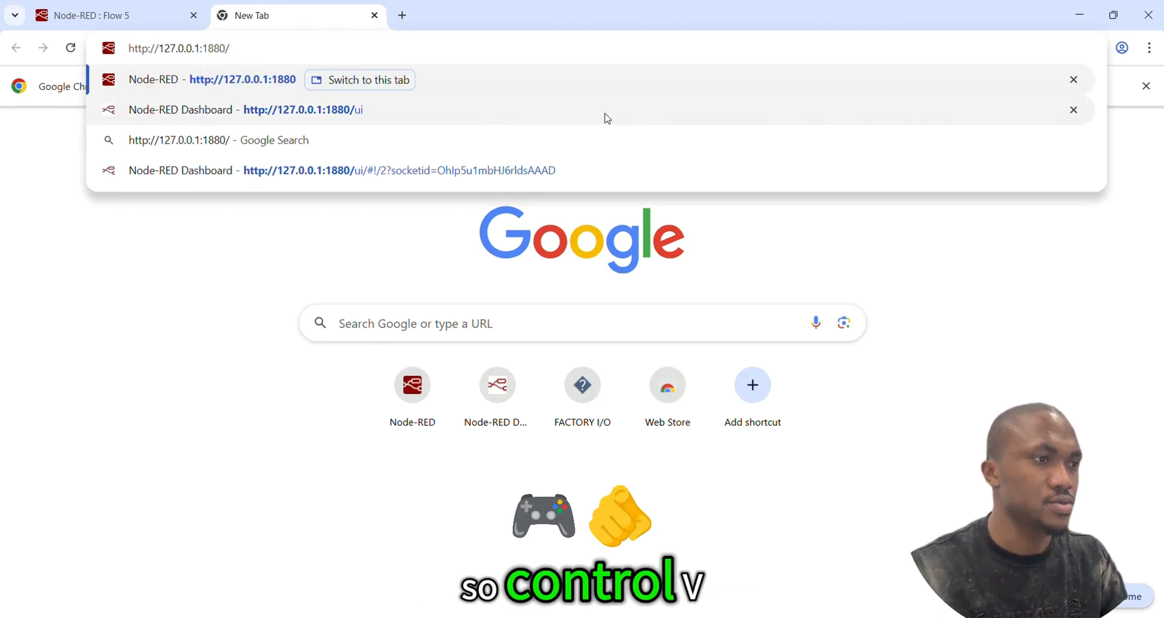
type("ui")
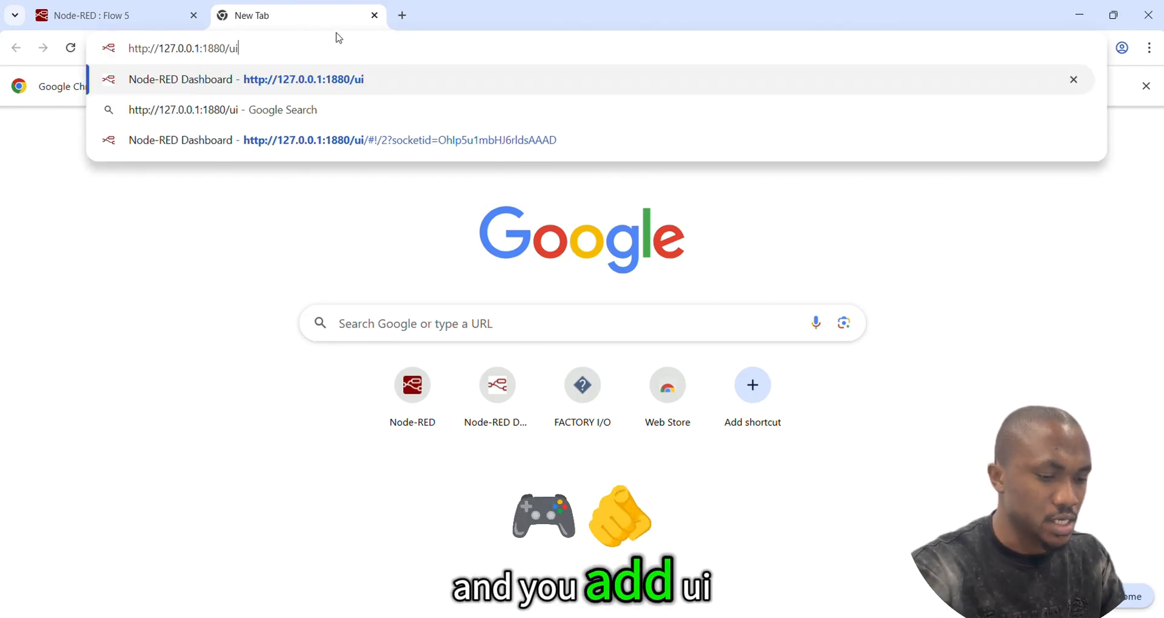
key("Return")
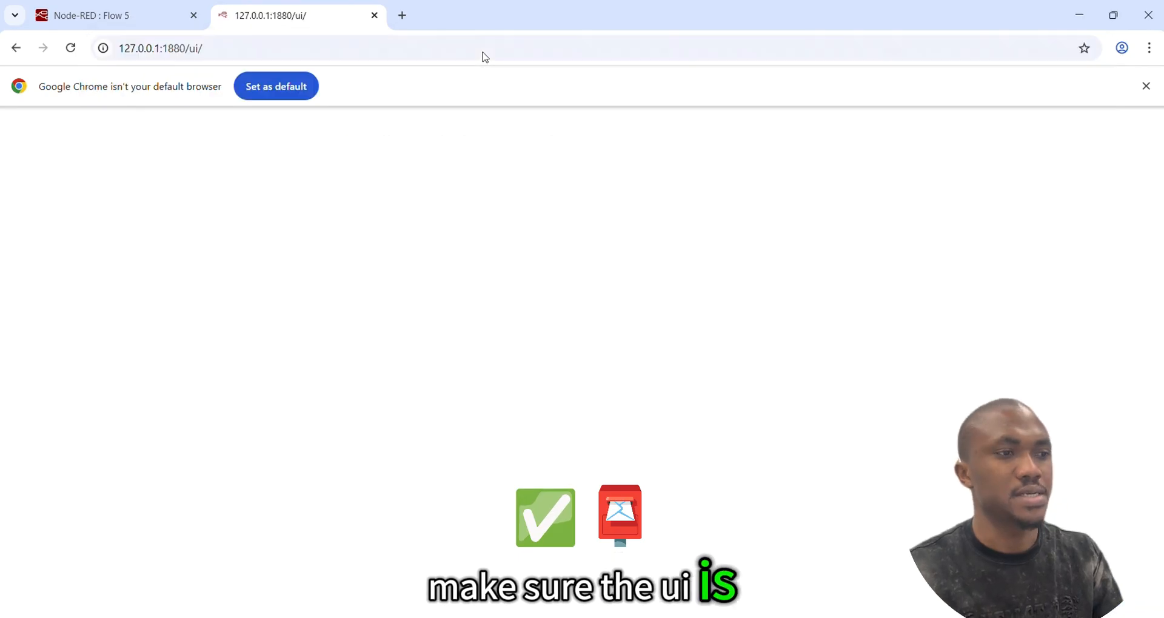
left_click(20, 131)
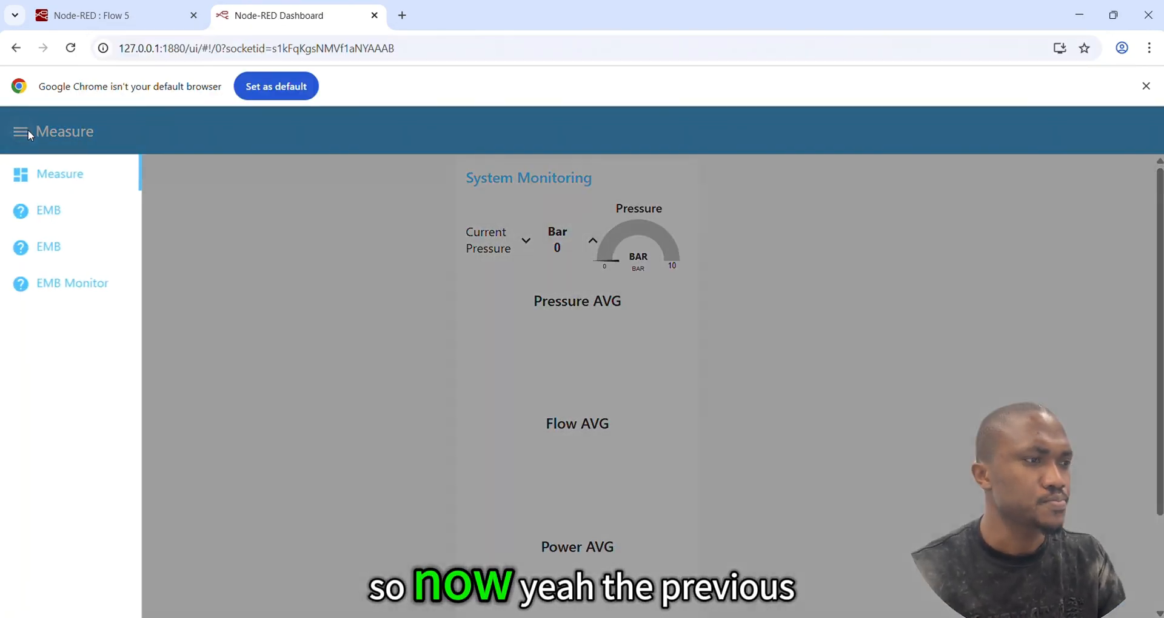
left_click(63, 296)
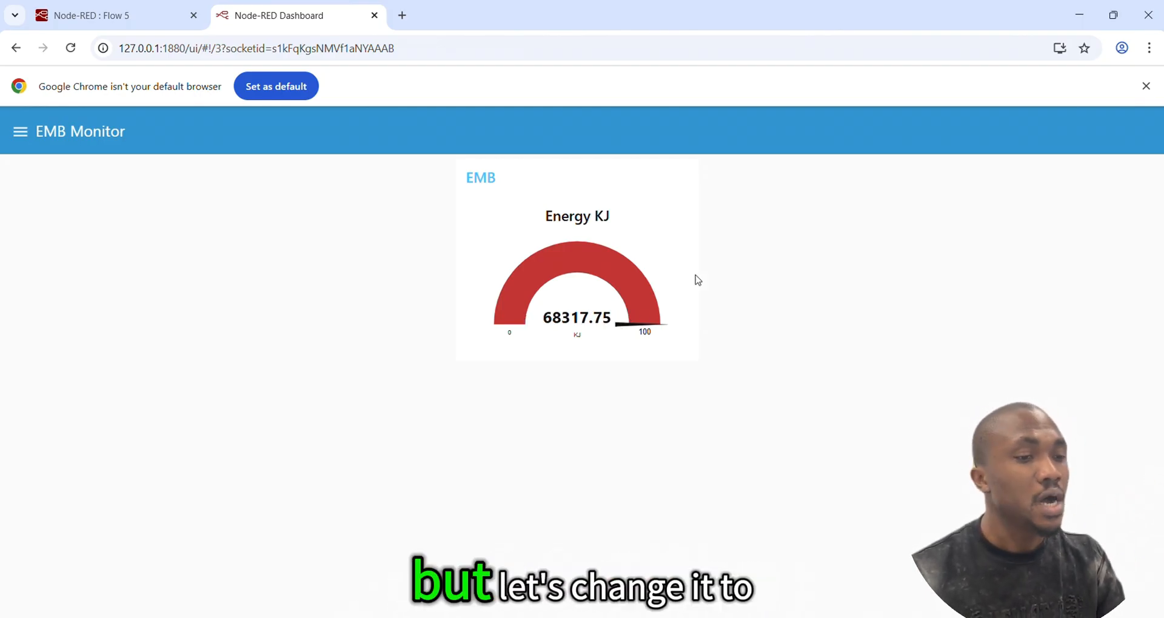
- Back in Flow 5, replace the wire from the OPC UA Client's first output to the Energy KJ gauge with a function node wired between them
left_click(118, 15)
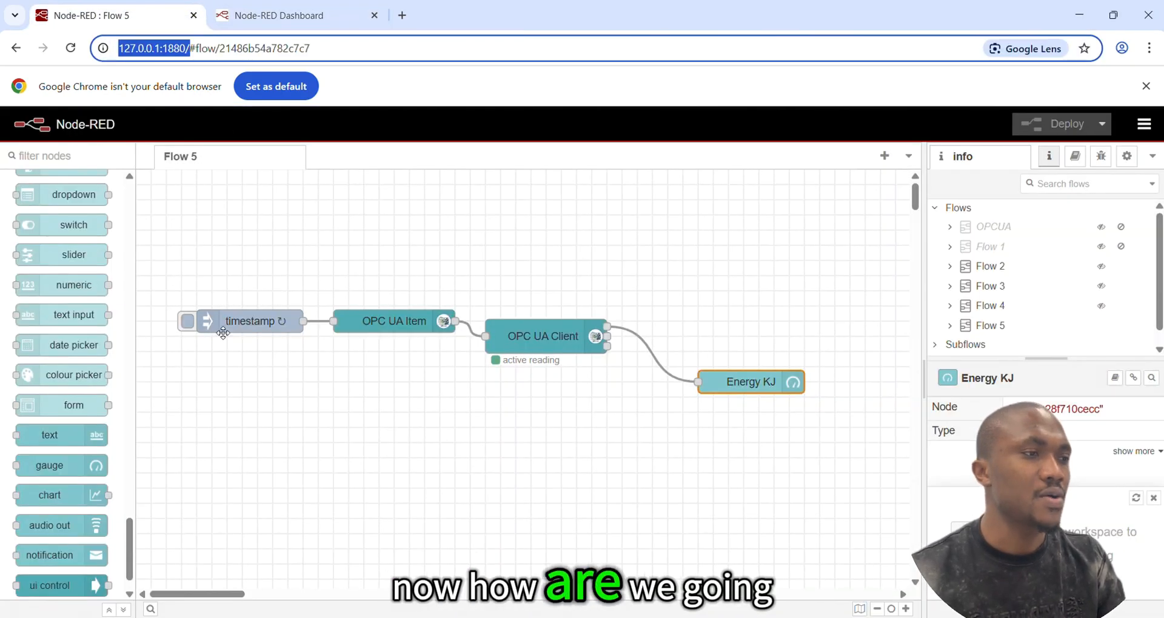
left_click_drag(135, 573, 139, 253)
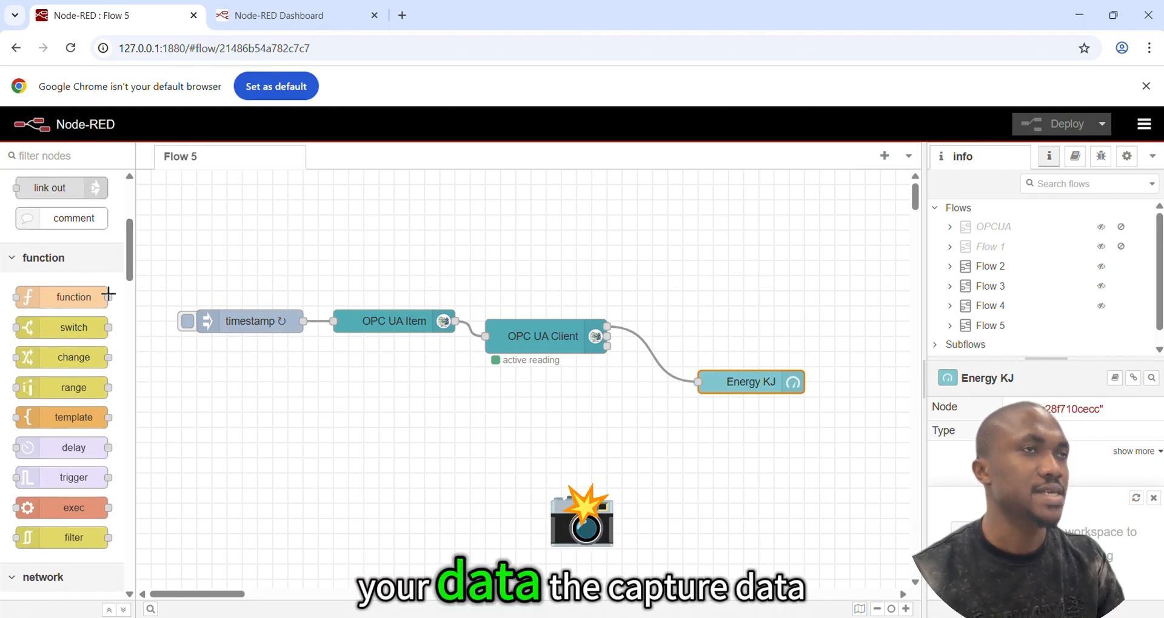
left_click_drag(73, 297, 732, 318)
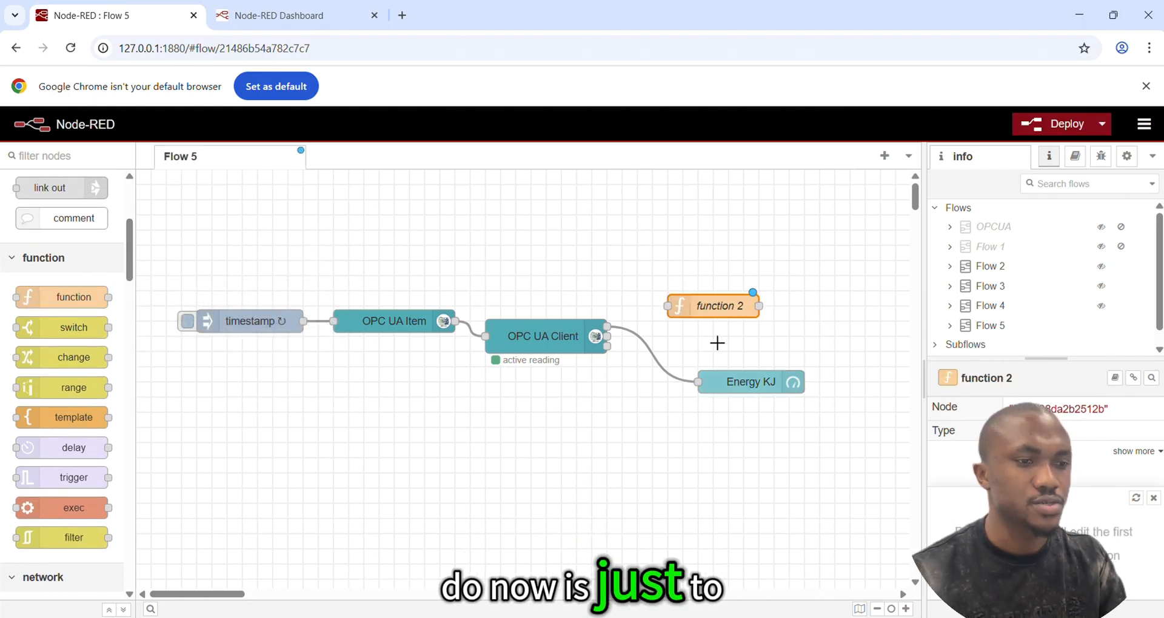
left_click(646, 337)
key("Delete")
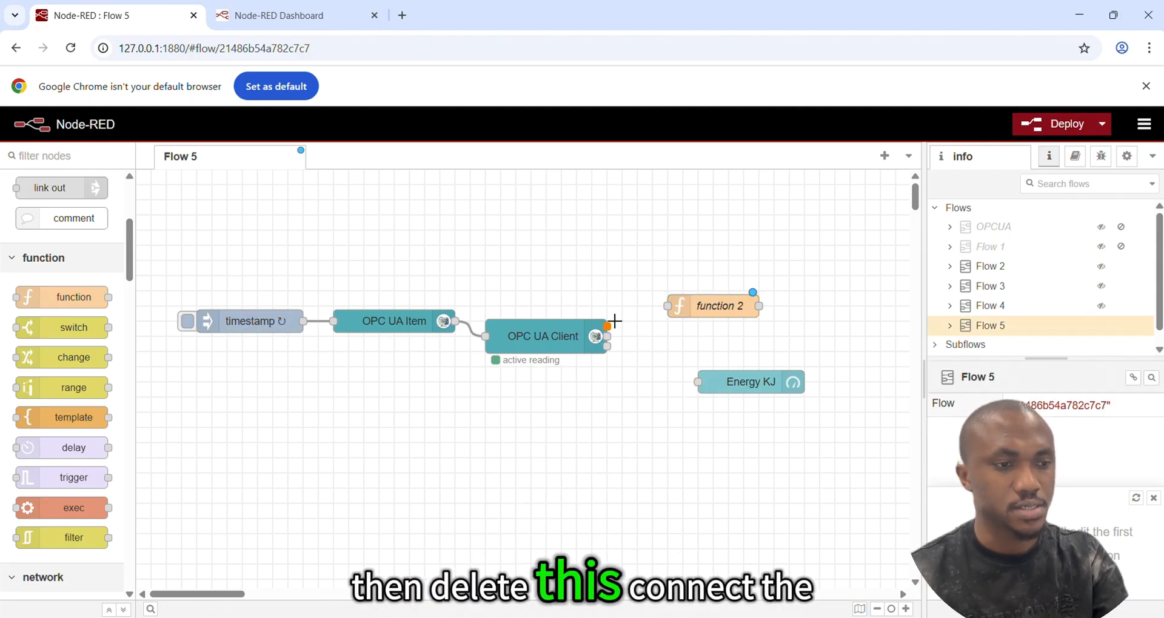
left_click_drag(608, 326, 667, 305)
left_click_drag(759, 307, 699, 382)
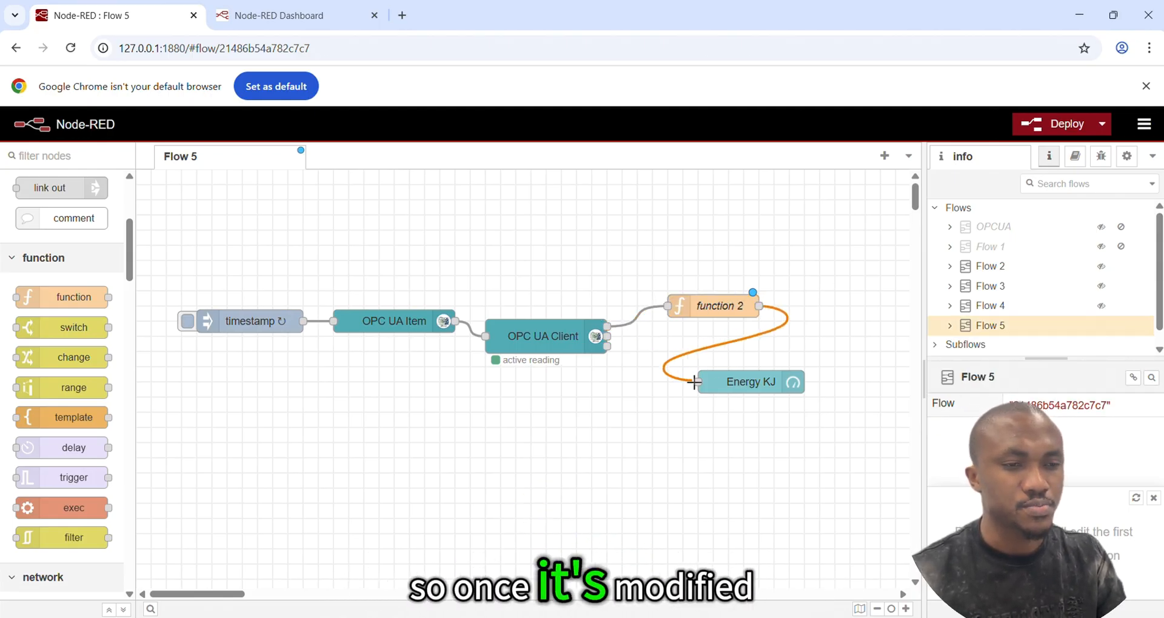
- In the function node's On Message code, add the line msg.payload = msg.payload / 1000 above the return statement
left_click(715, 304)
double_click(715, 305)
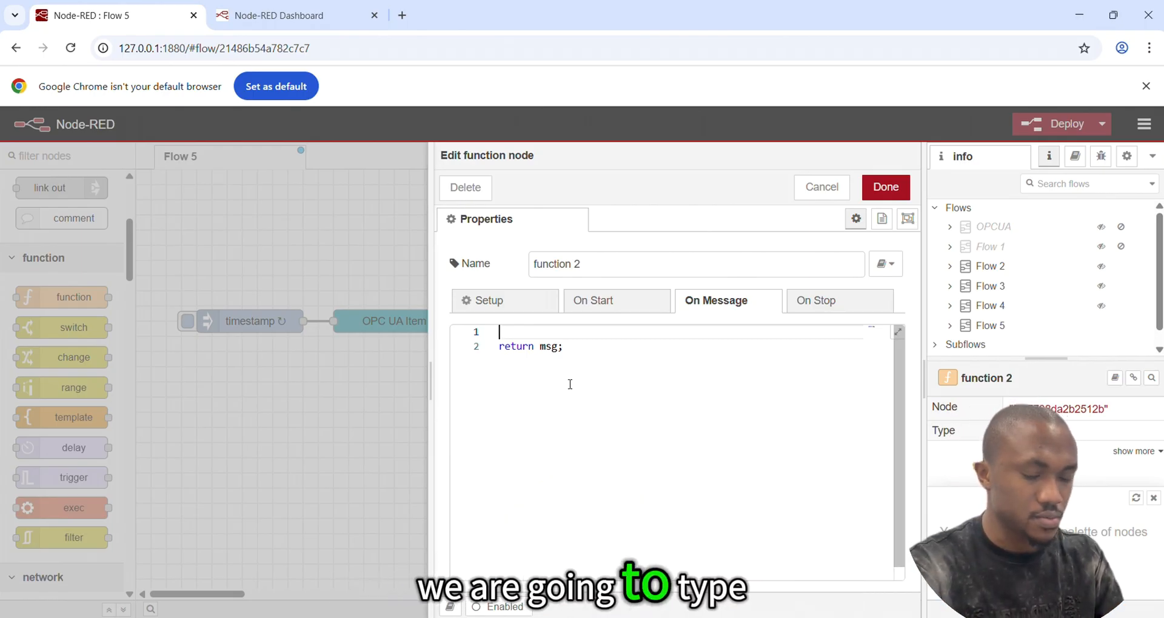
type("msg")
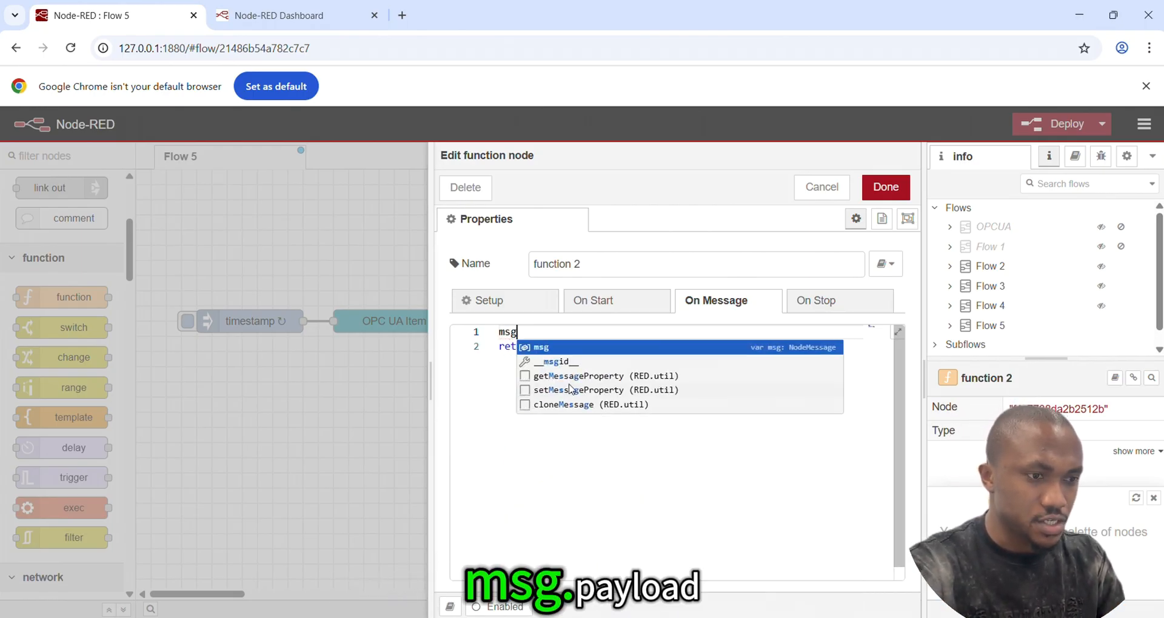
type(".")
left_click(575, 400)
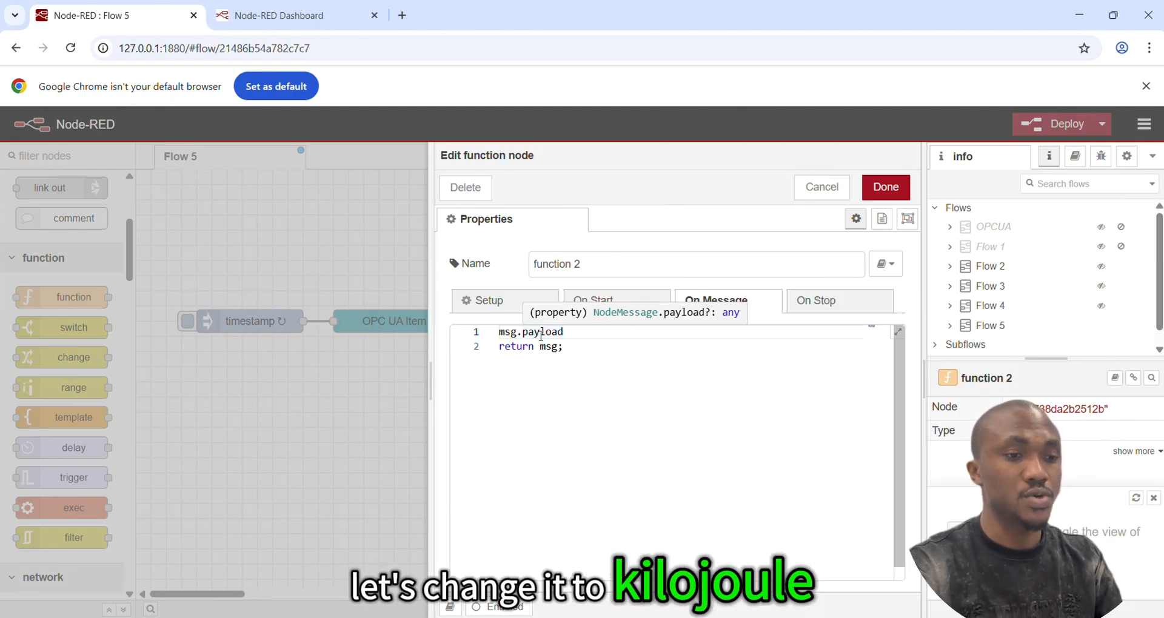
type("=")
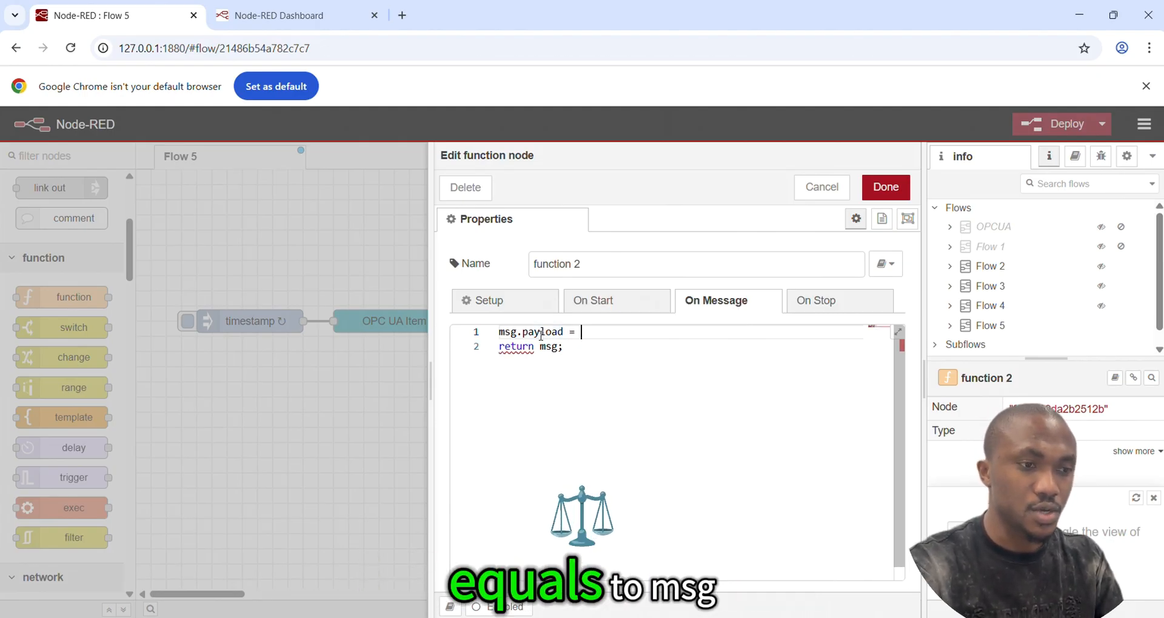
type(" m")
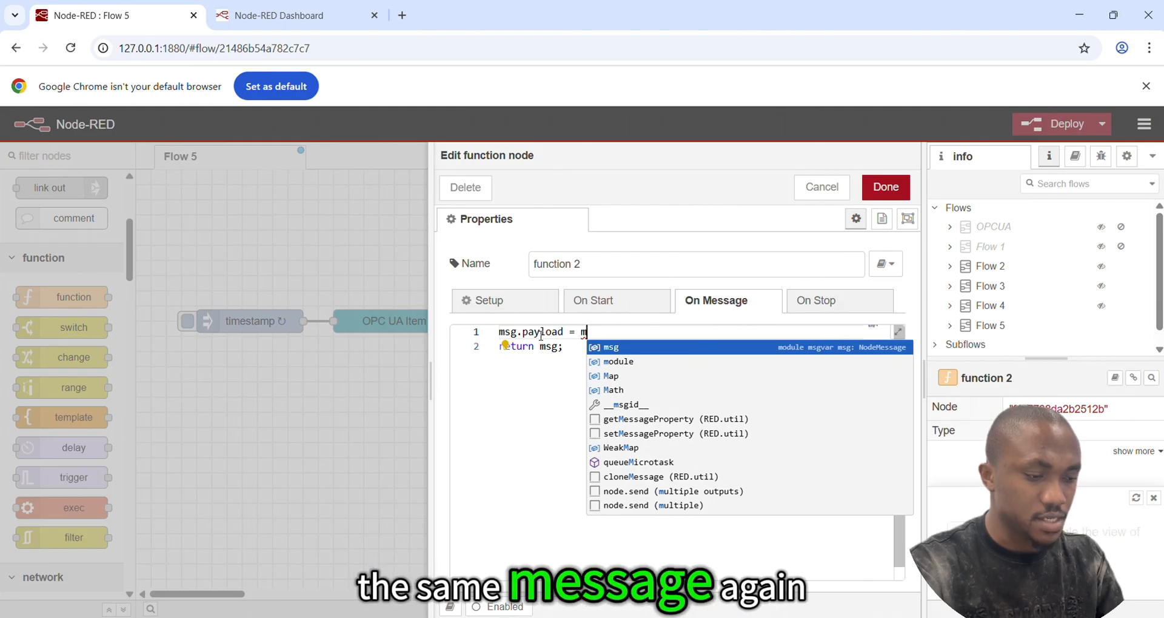
type("sg")
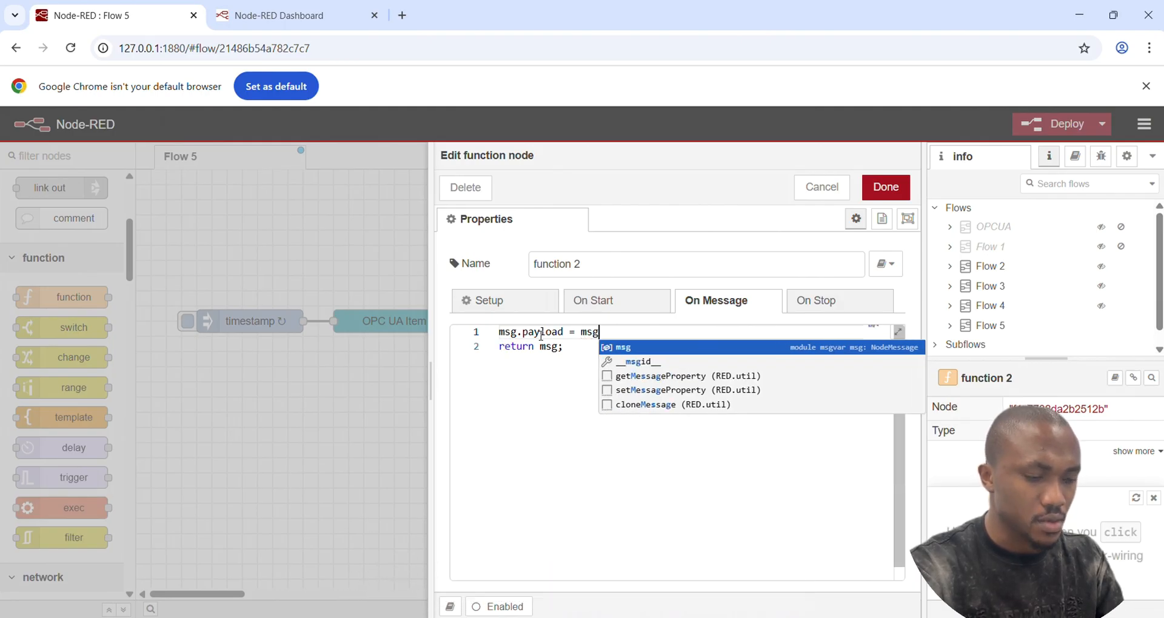
type(".p")
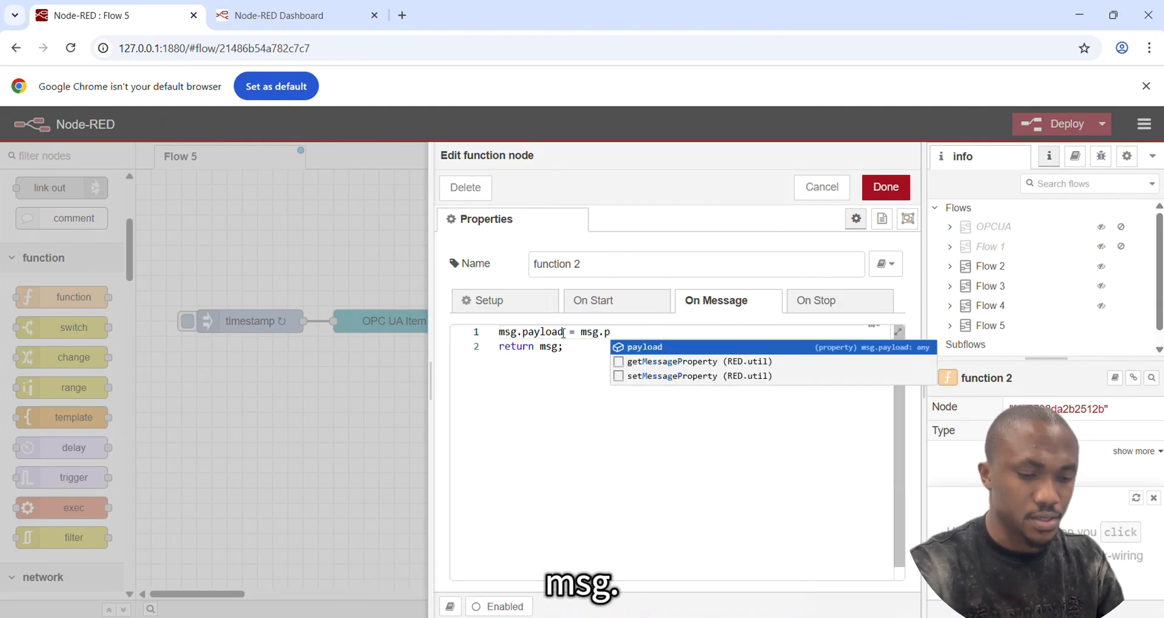
left_click(690, 346)
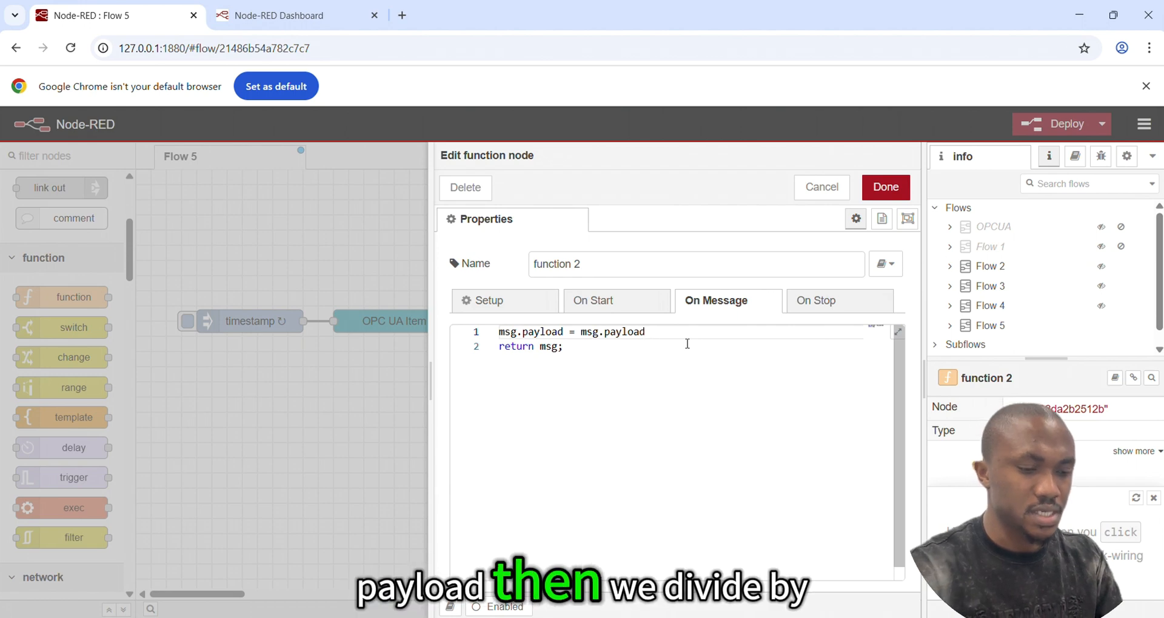
type("/ 100")
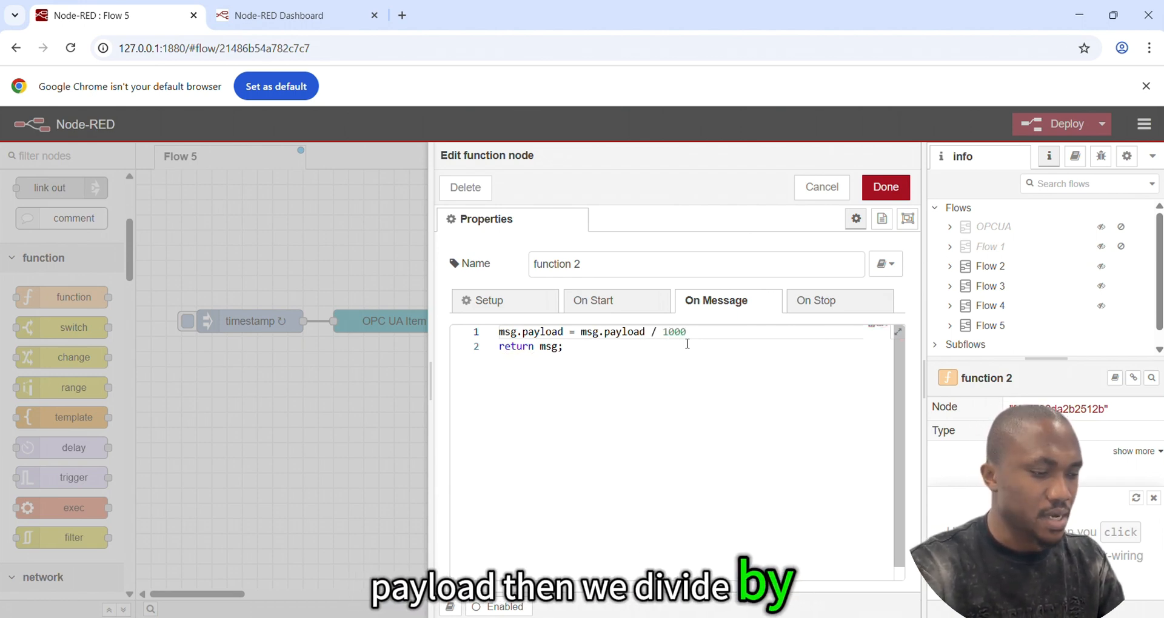
type("0")
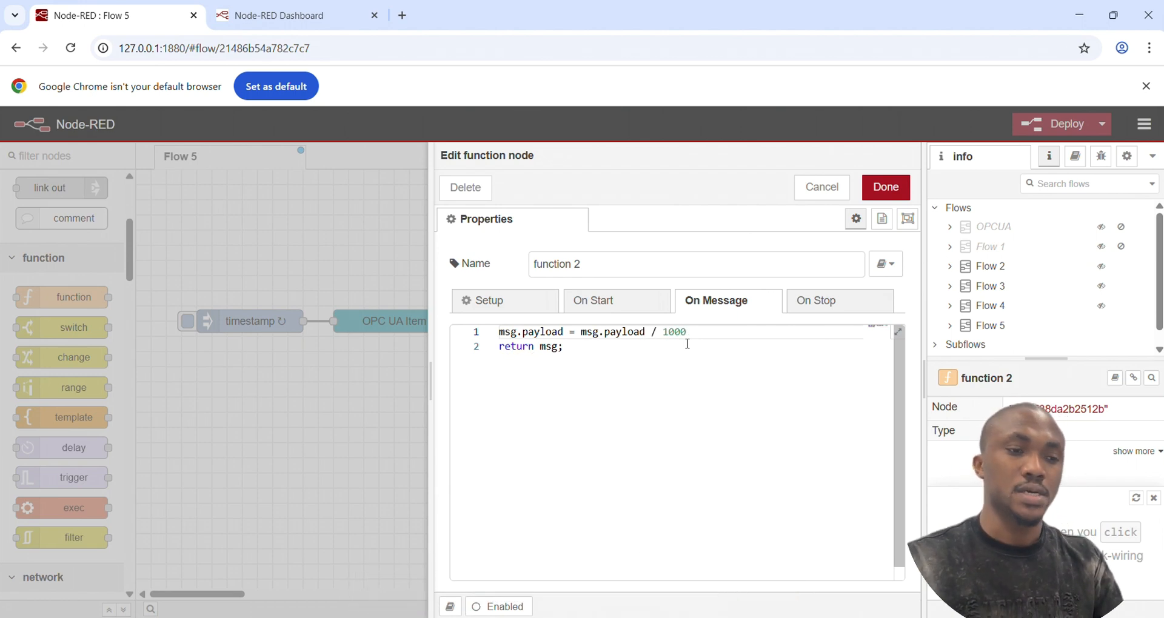
- Add a second code line, msg.payload = parseFloat(msg.payload.toFixed(2)), to round the payload to two decimals before the return statement
key("Return")
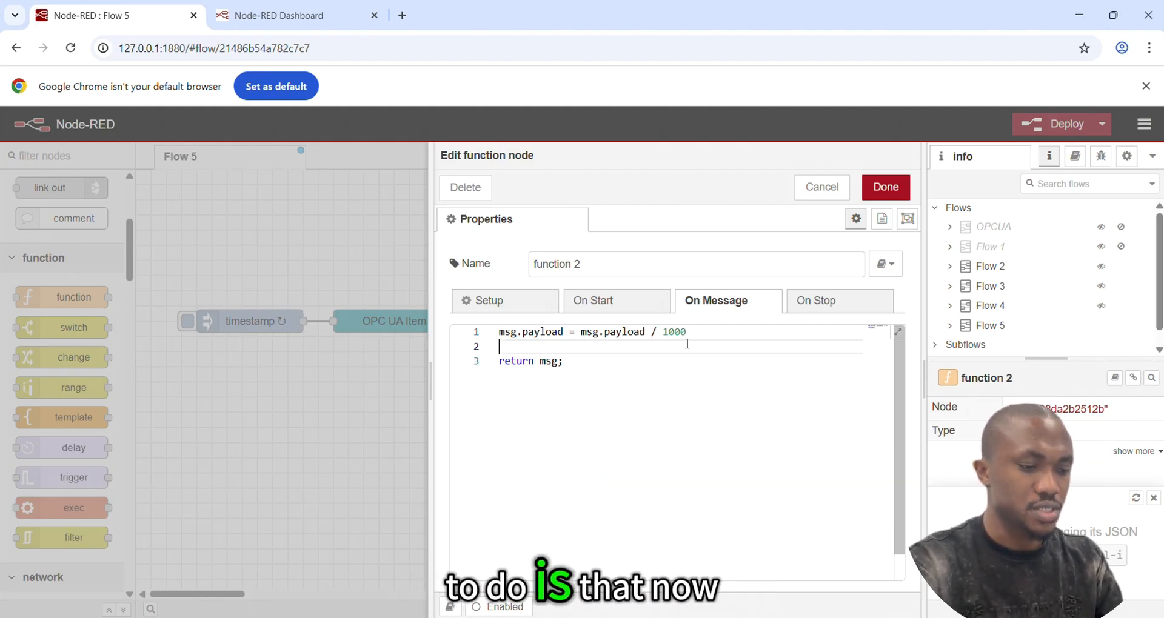
type("sg.")
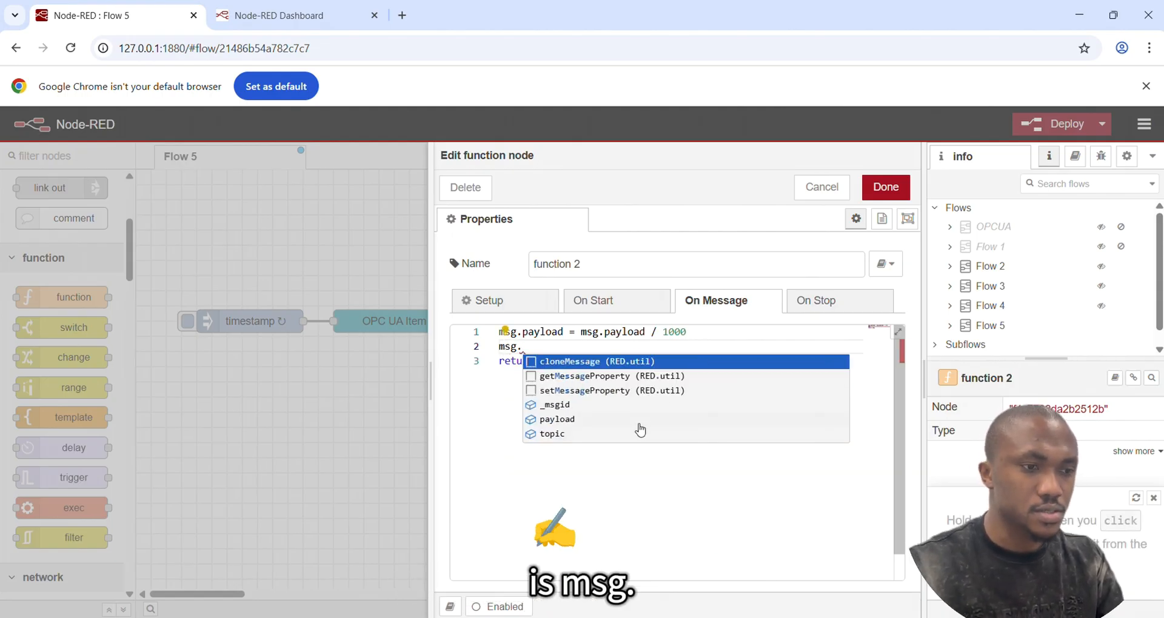
left_click(638, 419)
type("=")
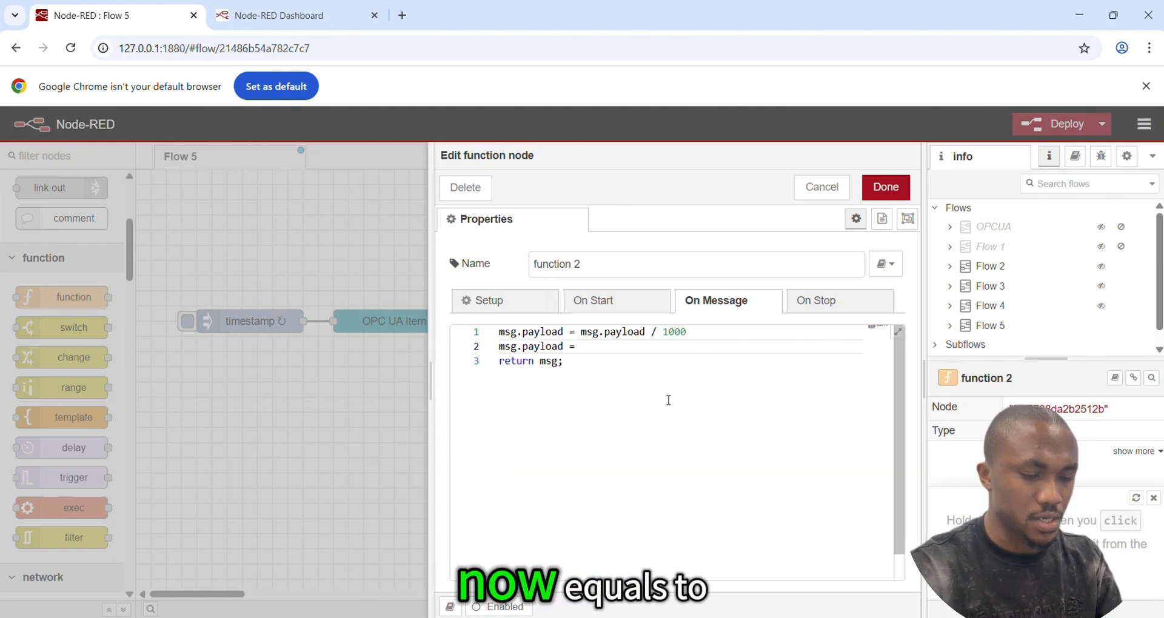
type(" parse")
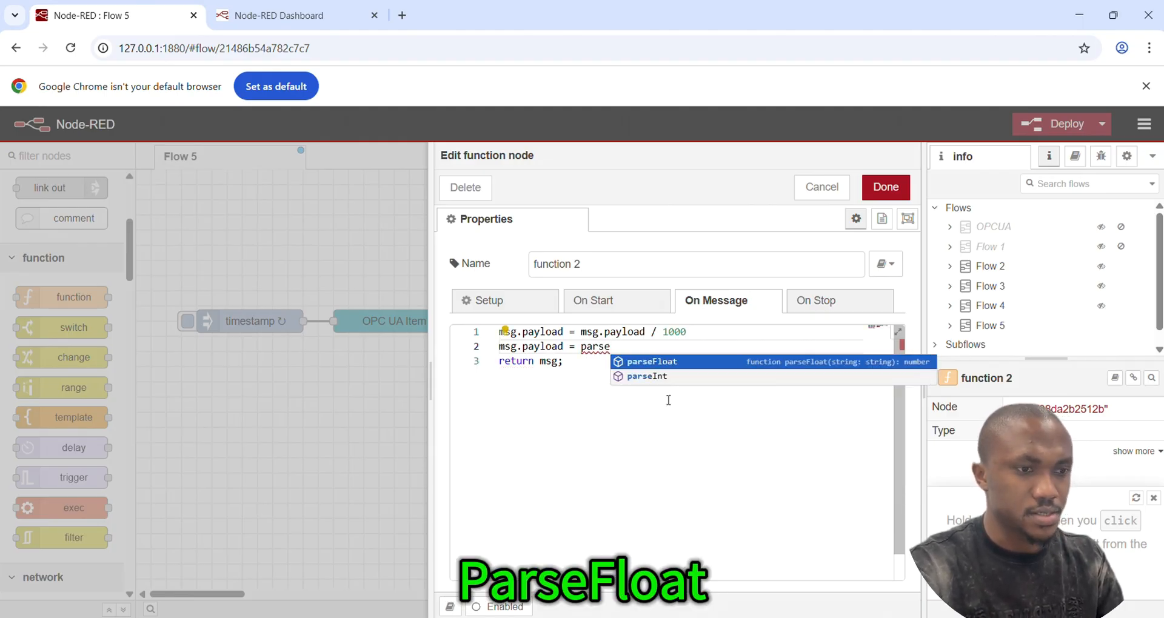
key("Return")
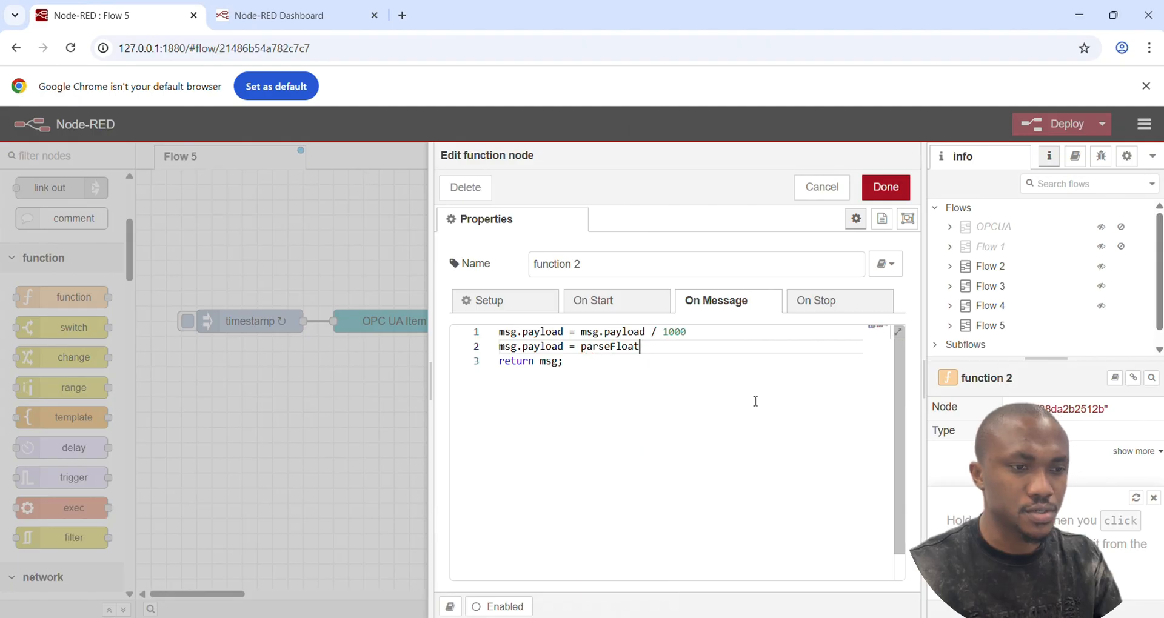
type("(m")
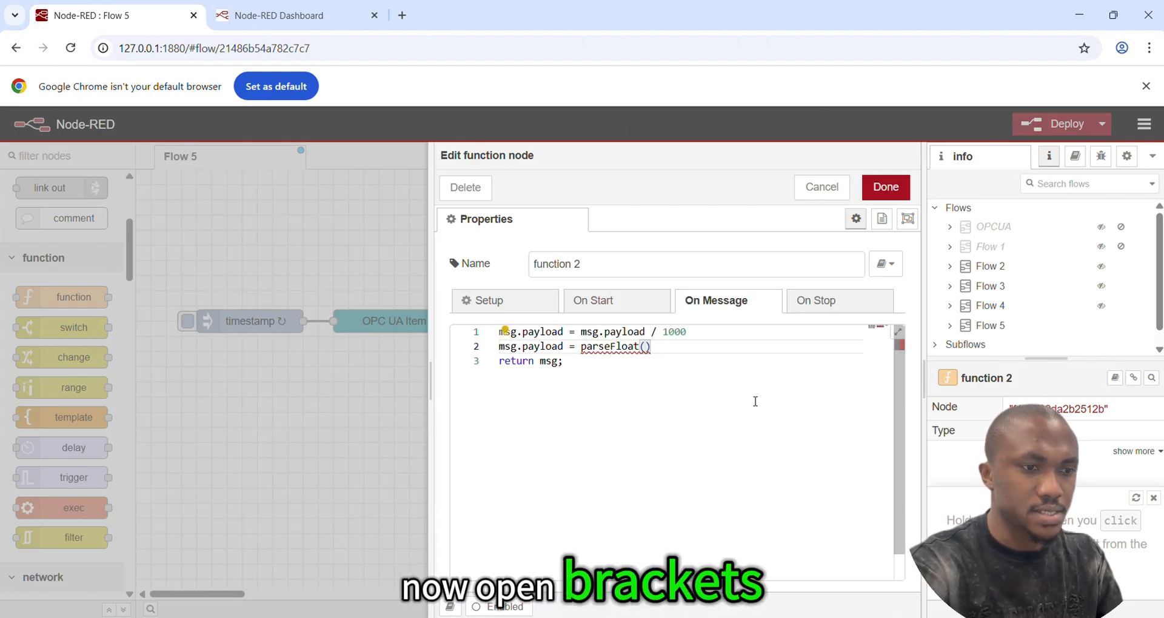
type("sg.")
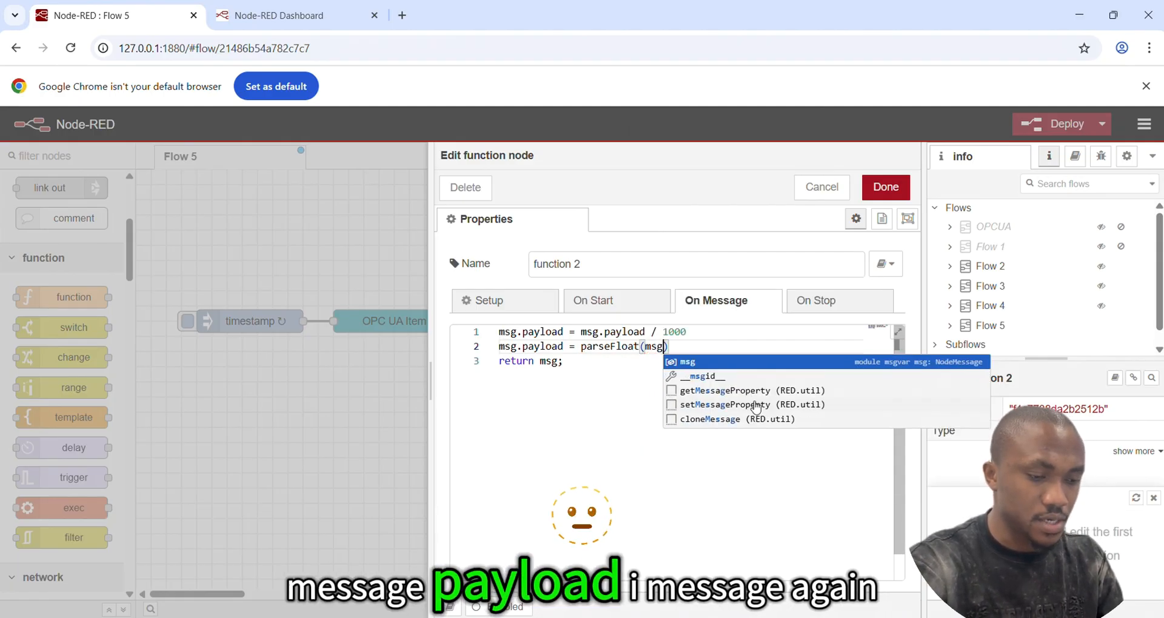
left_click(734, 421)
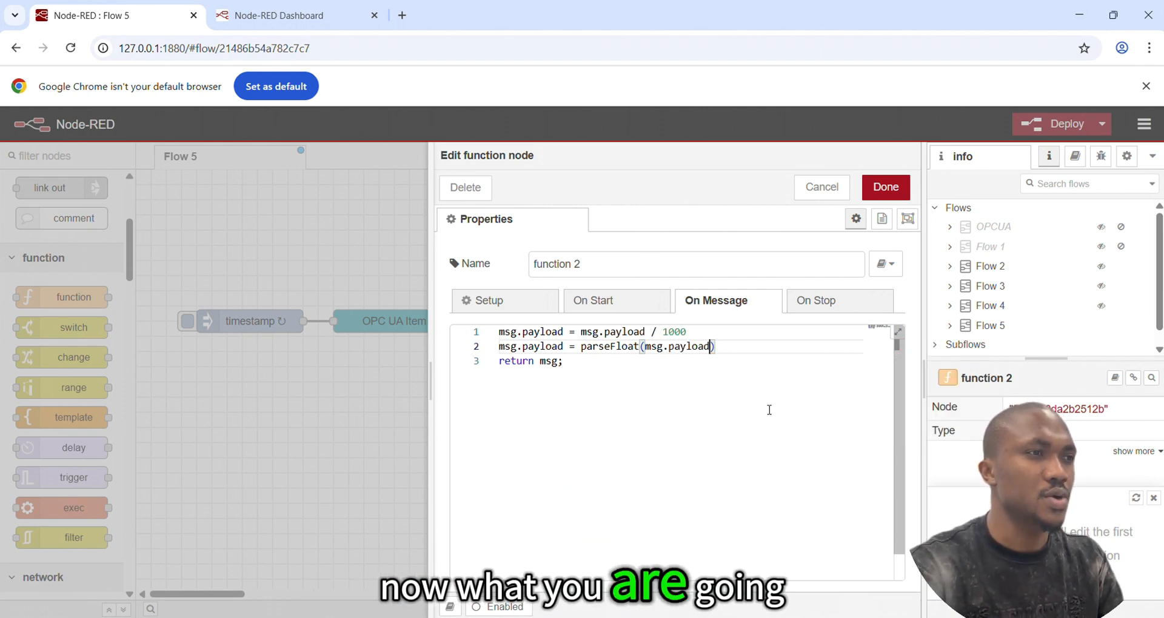
type(".")
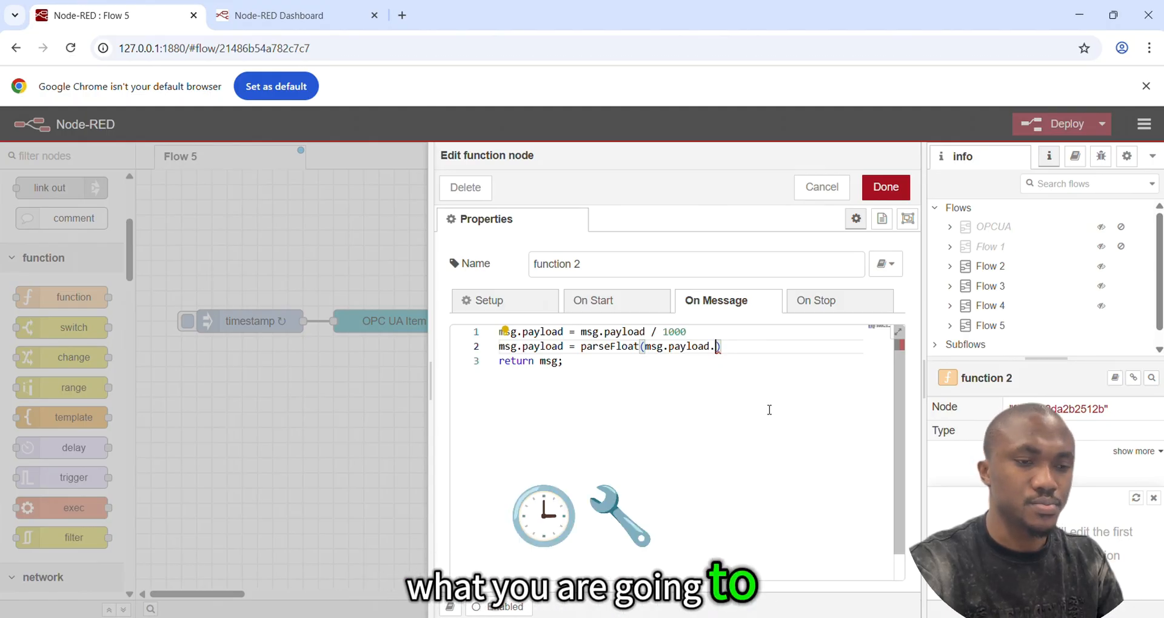
type("to")
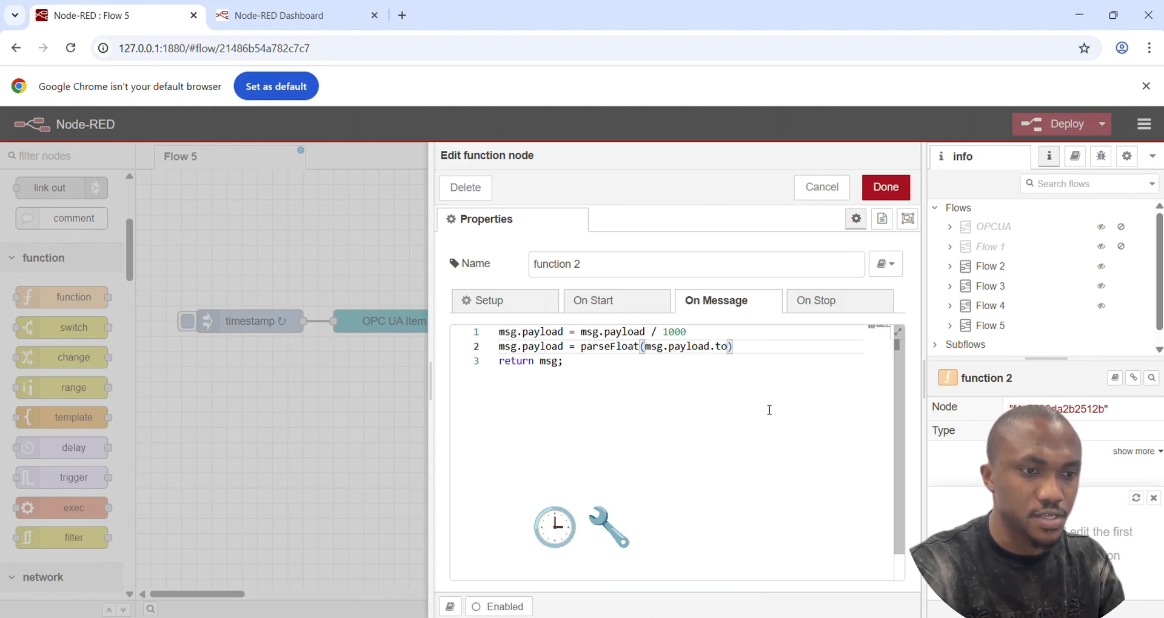
type("Fix")
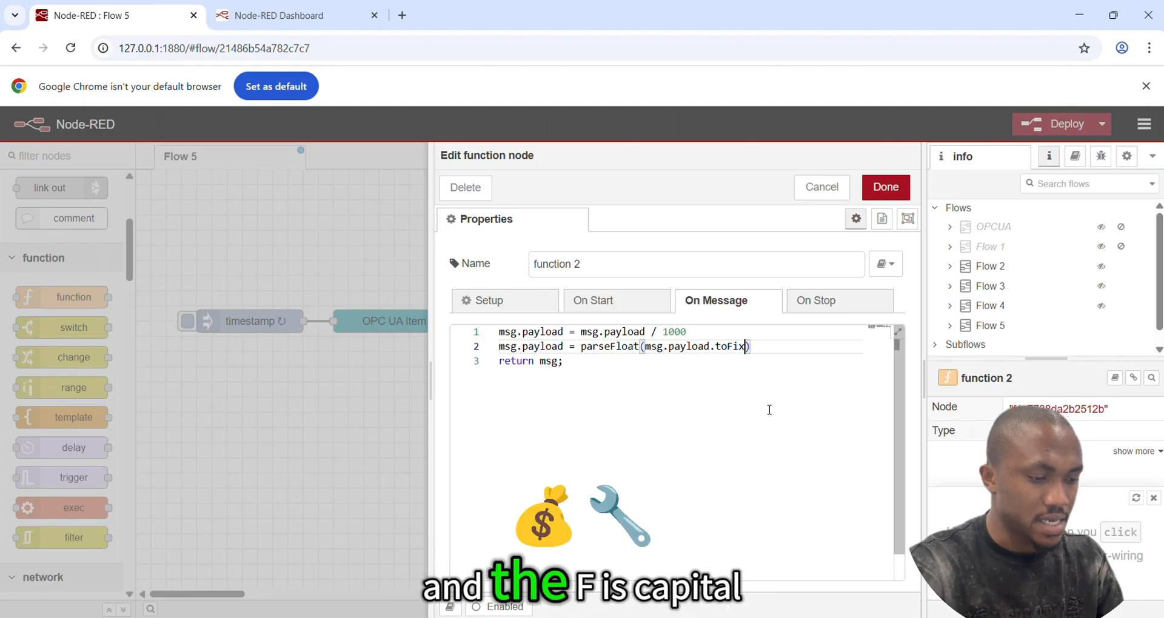
type("ed(")
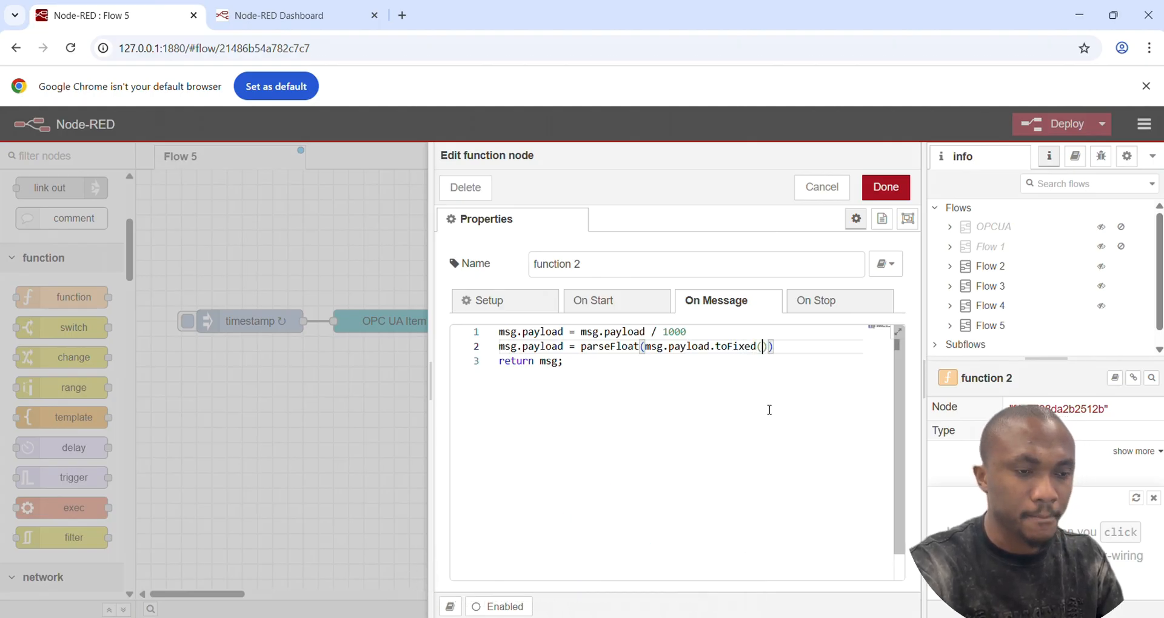
type("2")
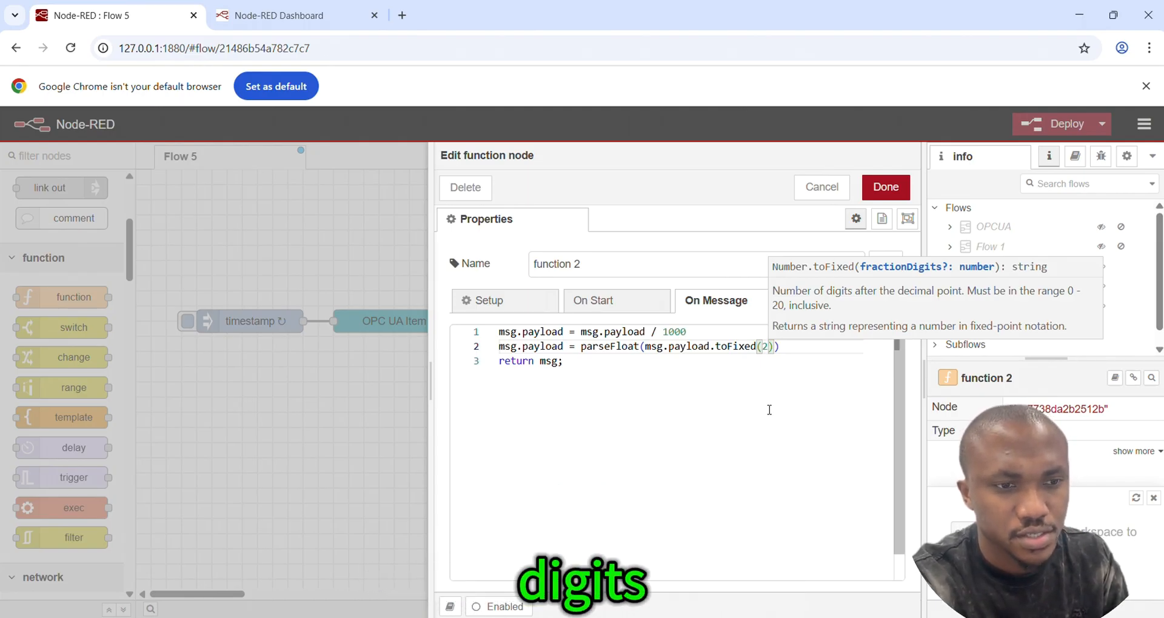
left_click(737, 400)
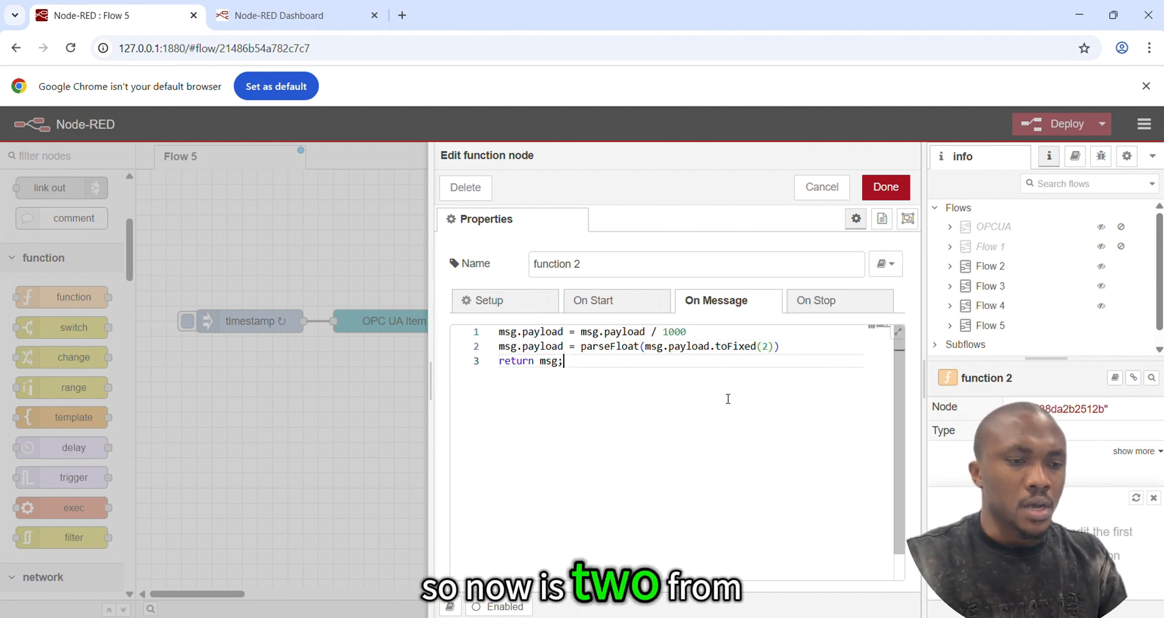
- Save the function node's settings and deploy the modified flow, dismissing the deployment notification
left_click(877, 198)
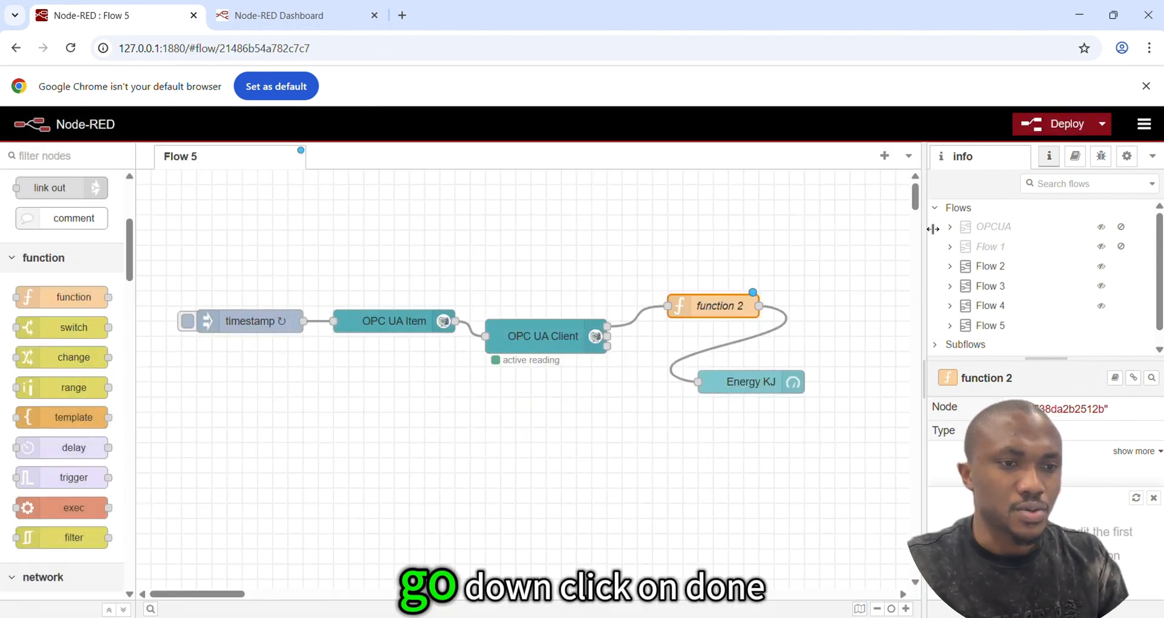
left_click(1065, 139)
left_click(724, 180)
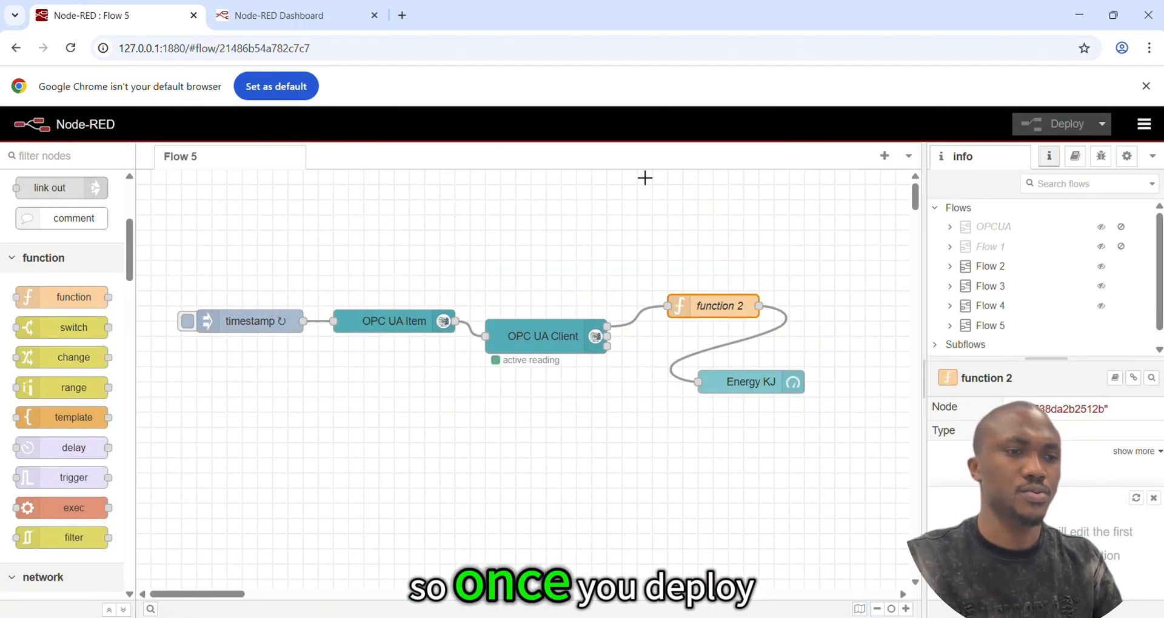
- Return to the Node-RED dashboard and show the EMB Monitor page to check the Energy KJ gauge
left_click(293, 17)
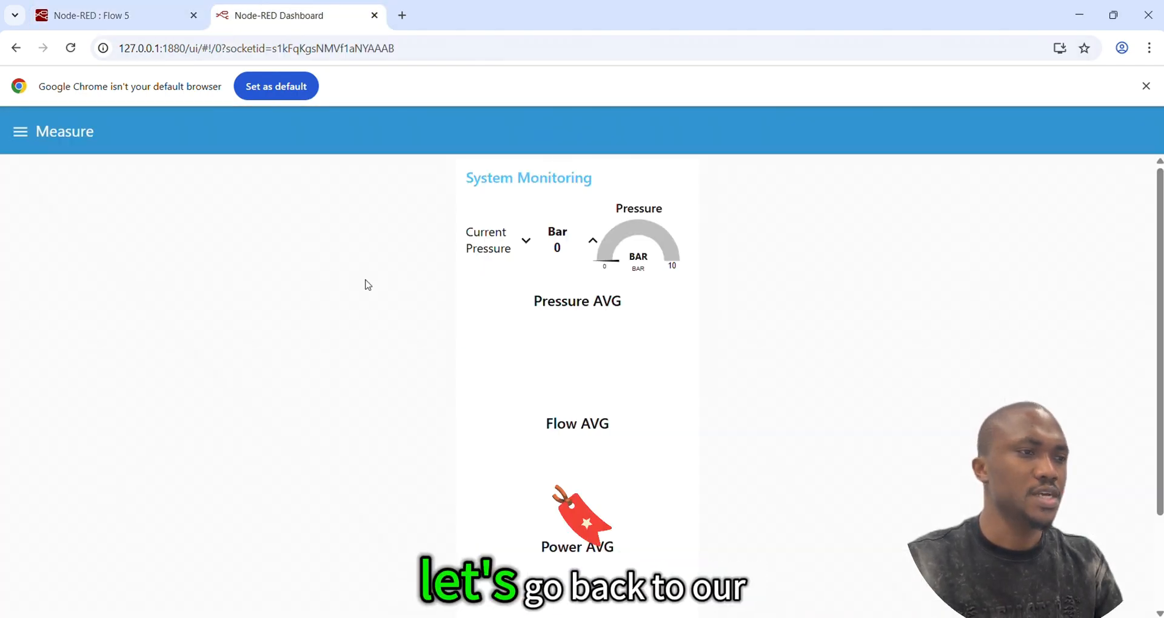
left_click(20, 132)
left_click(96, 292)
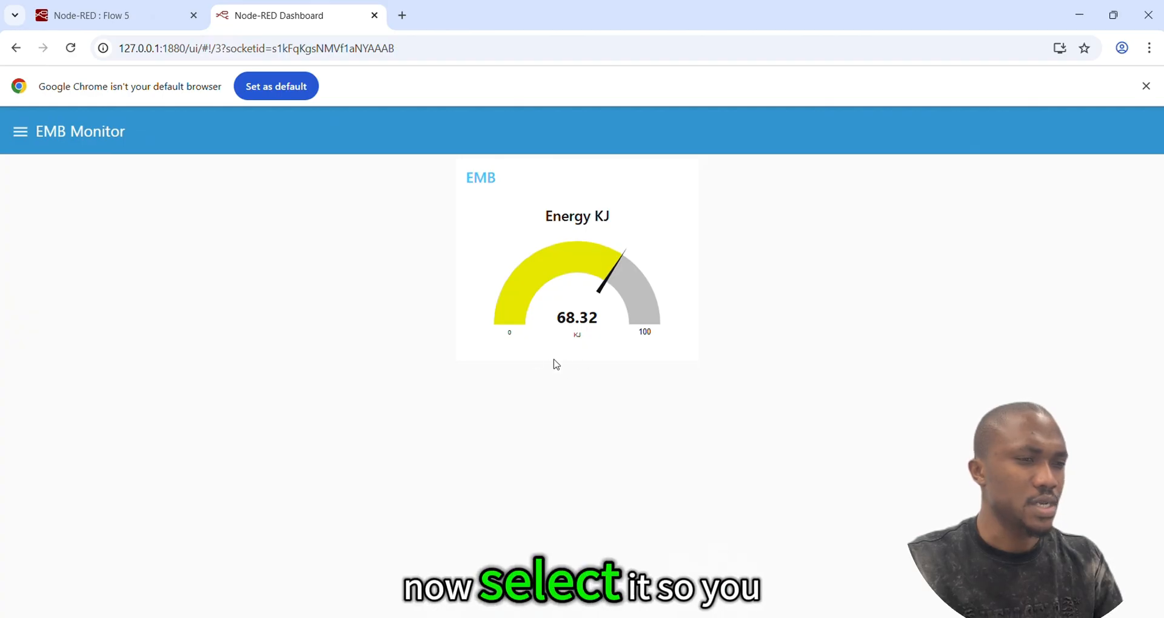